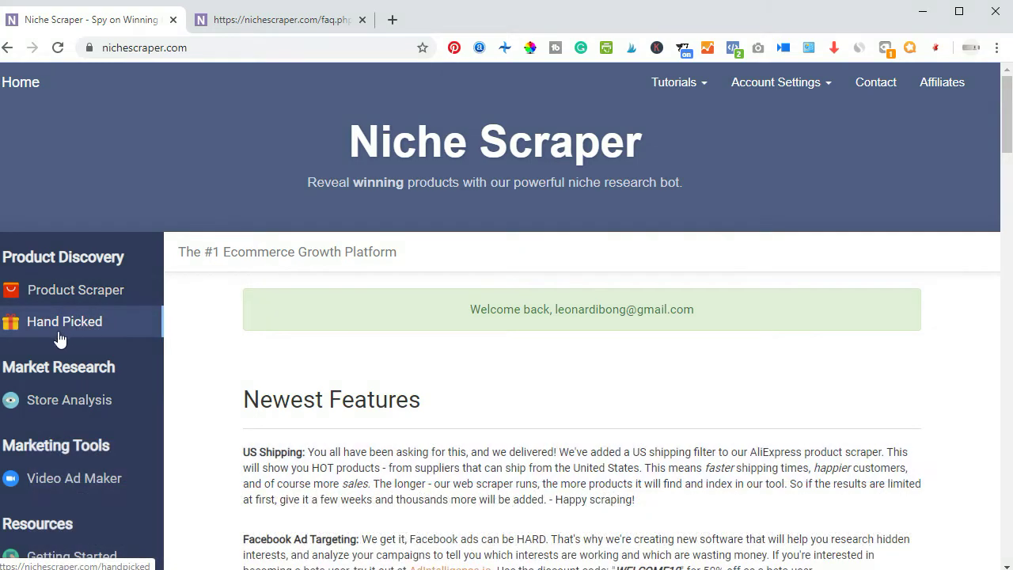
Open the Video Ad Maker and look over its product URL, image, music and text options
click(84, 324)
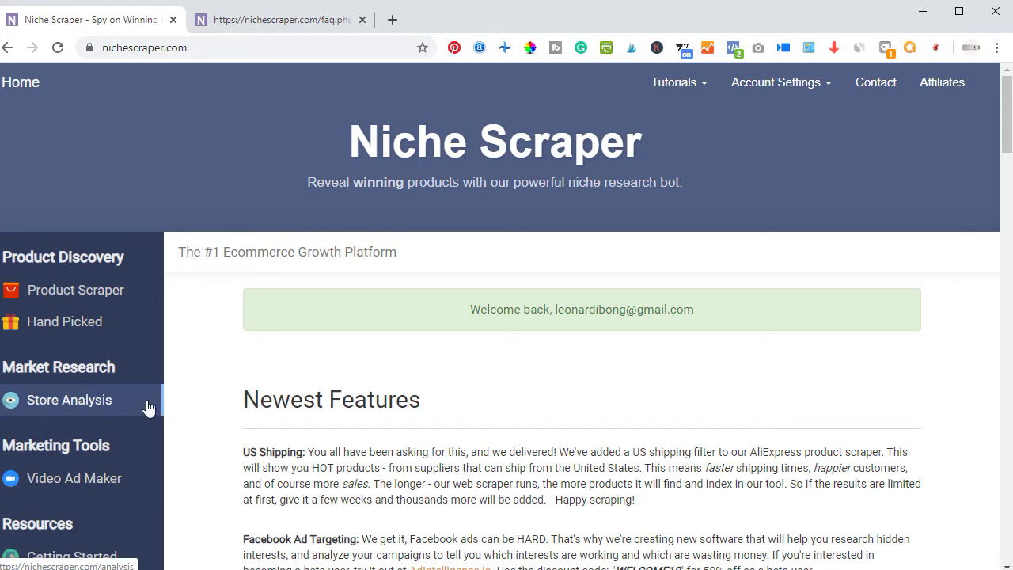
click(83, 489)
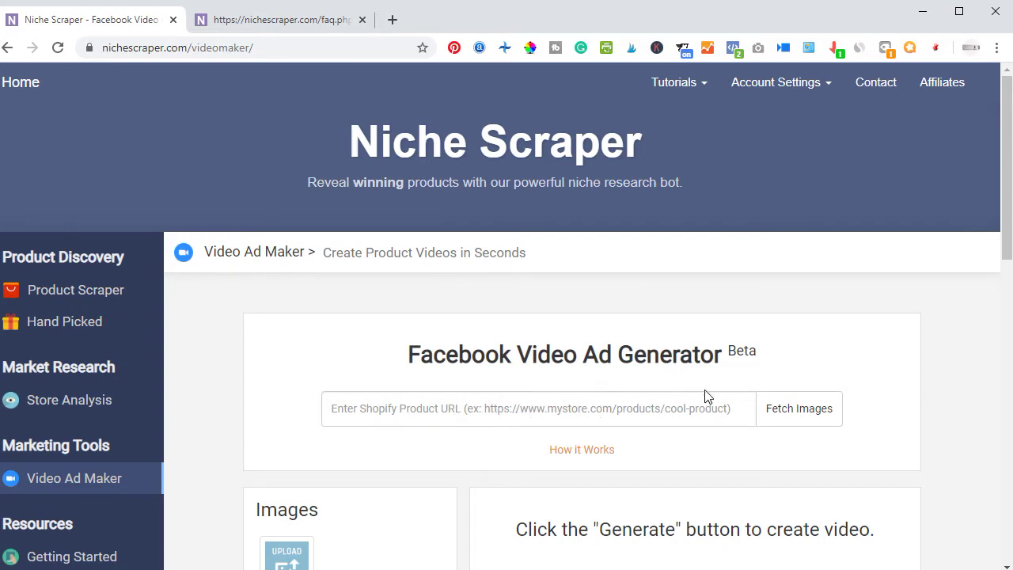
click(676, 412)
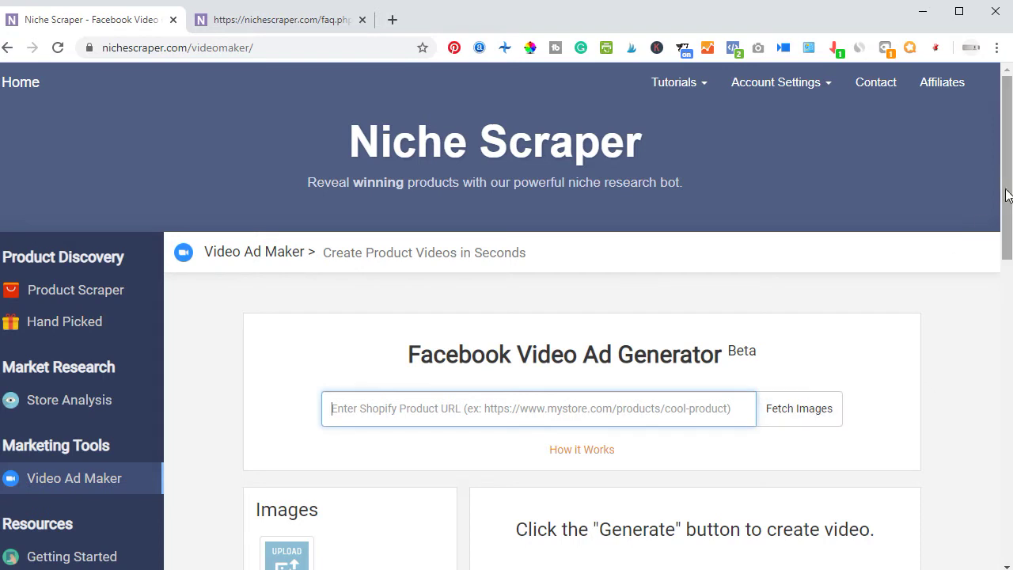
drag(1005, 207, 1005, 286)
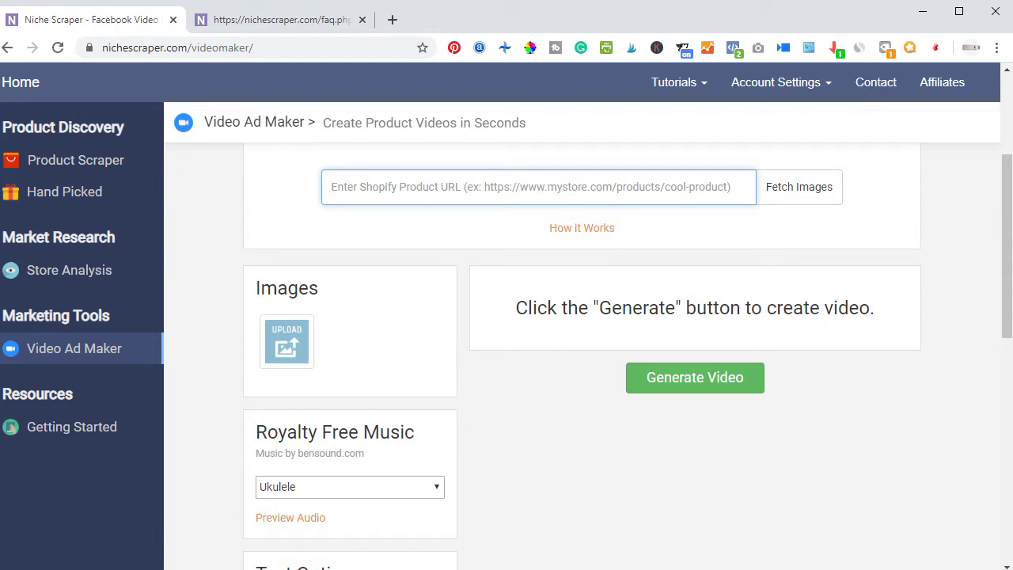
drag(1007, 234, 1009, 349)
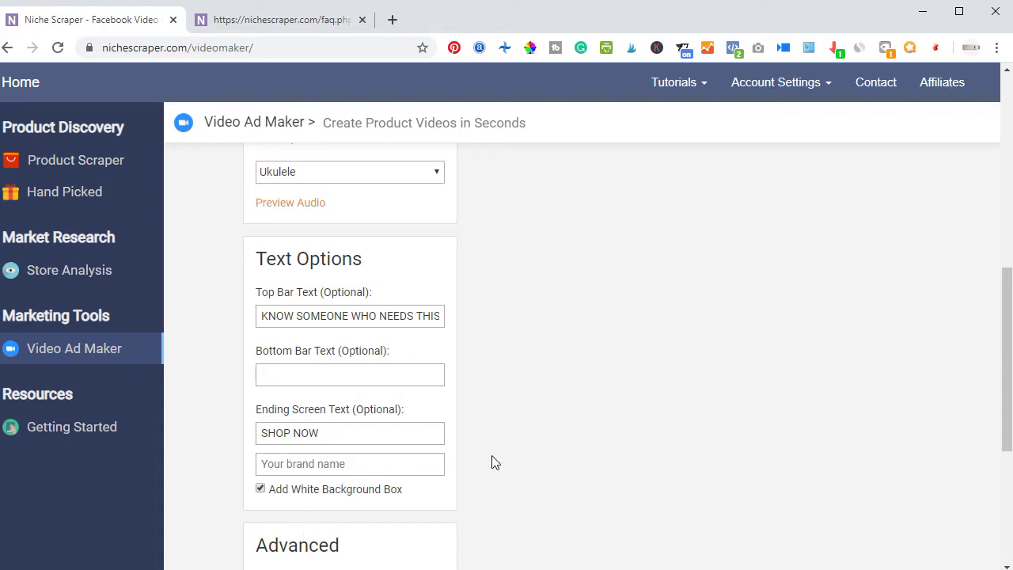
drag(1006, 299, 1006, 201)
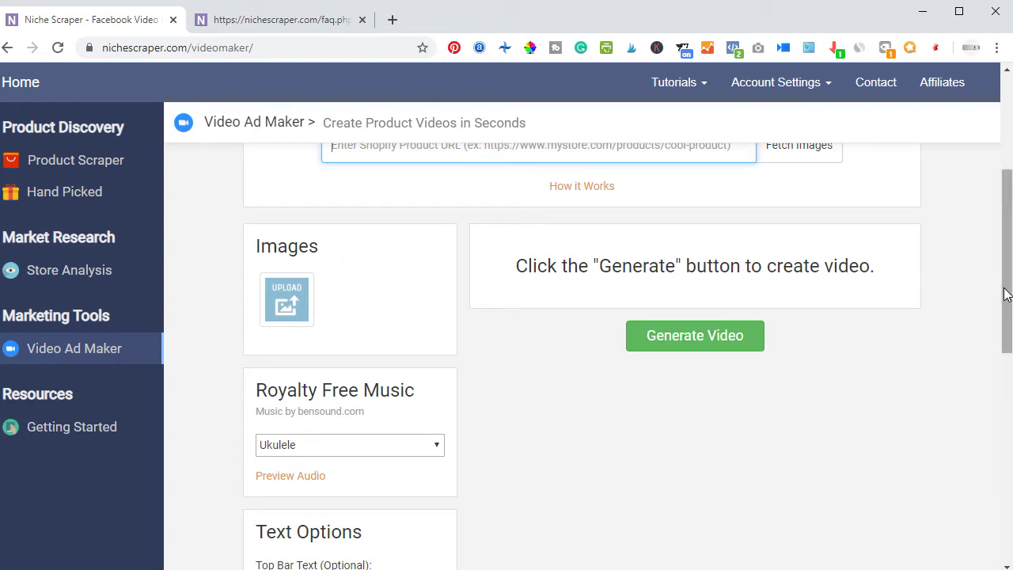
drag(1006, 294, 1009, 231)
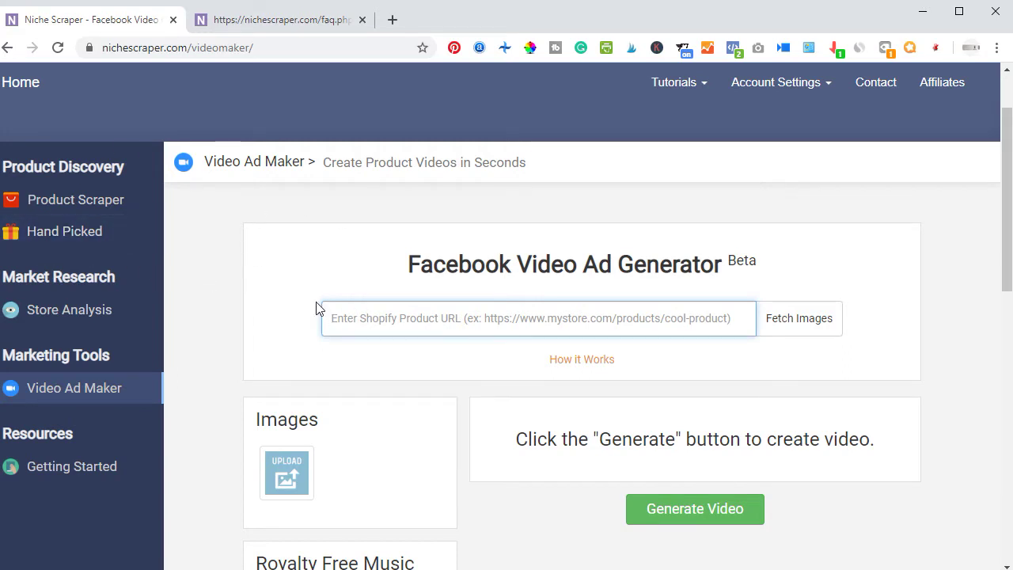
Open the Hand Picked products and browse the newest product cards
click(75, 228)
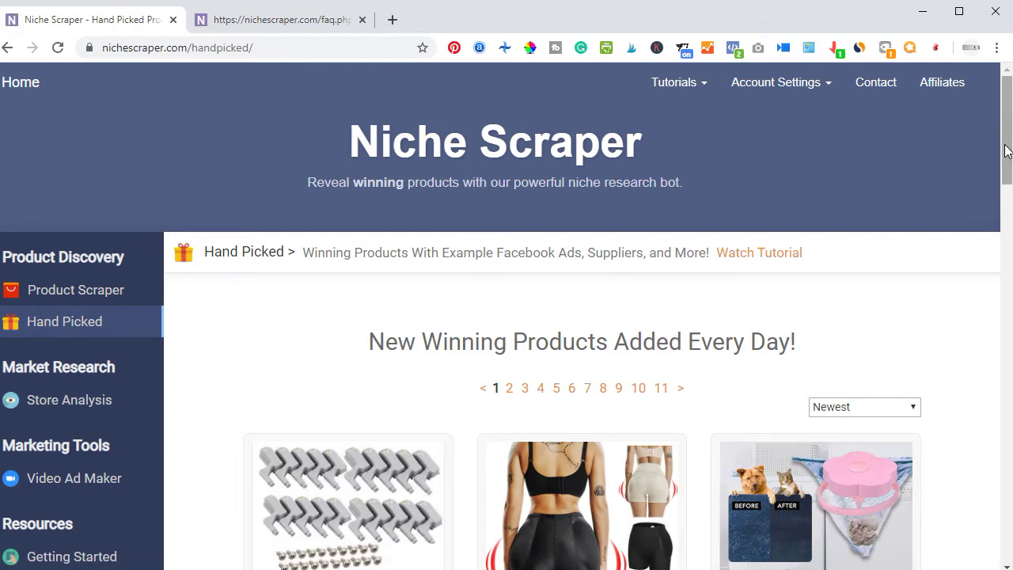
scroll(1010, 192, down, 2)
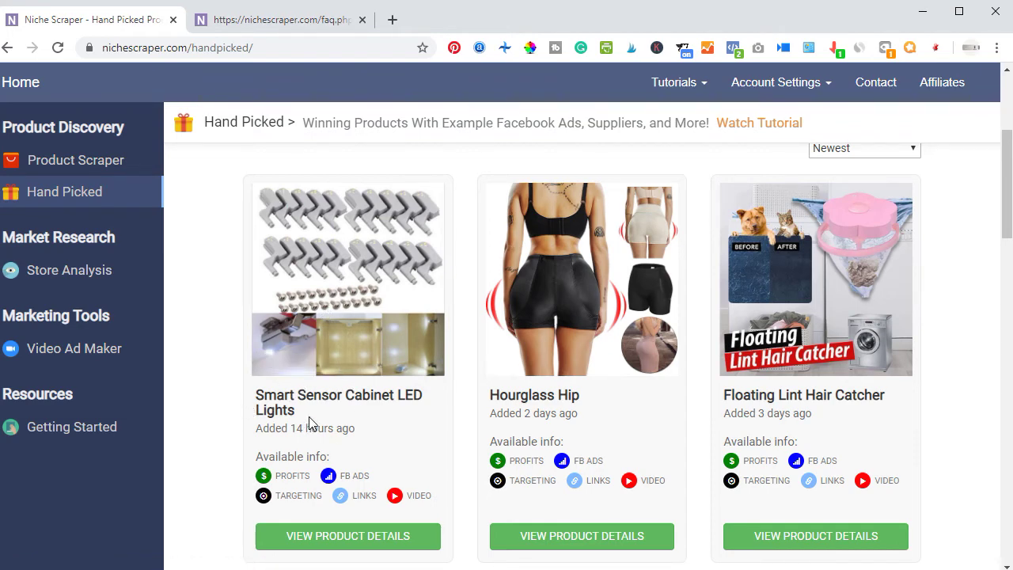
mouse_move(333, 318)
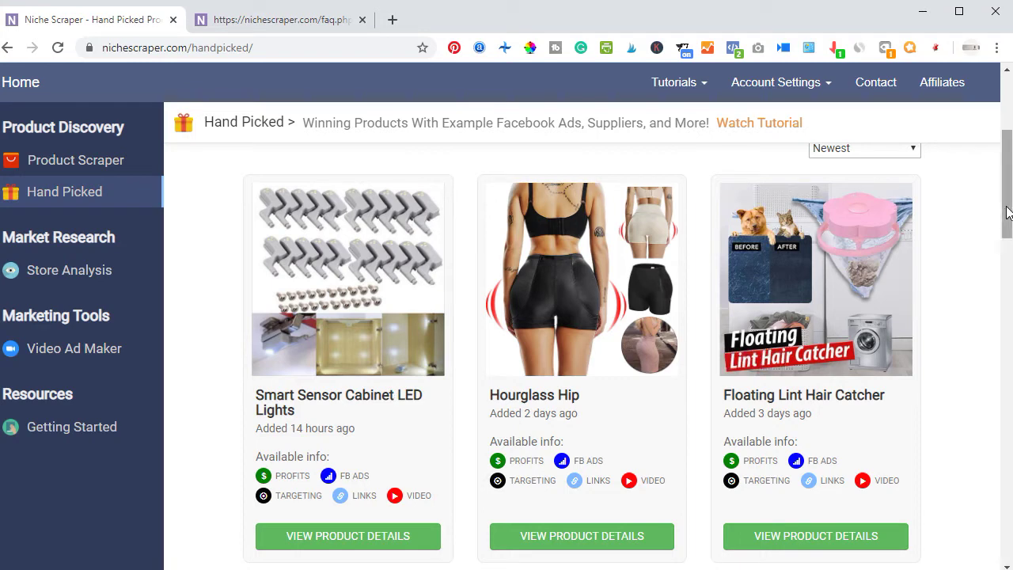
mouse_move(1006, 215)
mouse_down()
mouse_move(1006, 342)
mouse_move(1009, 214)
mouse_up()
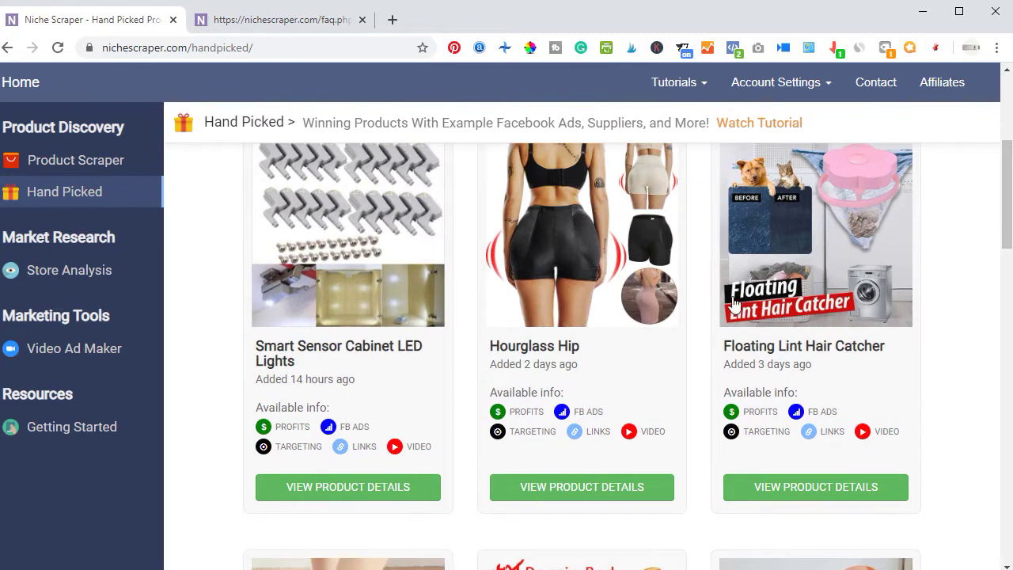
Open the product details of the Smart Sensor Cabinet LED Lights and expand the full description
click(348, 487)
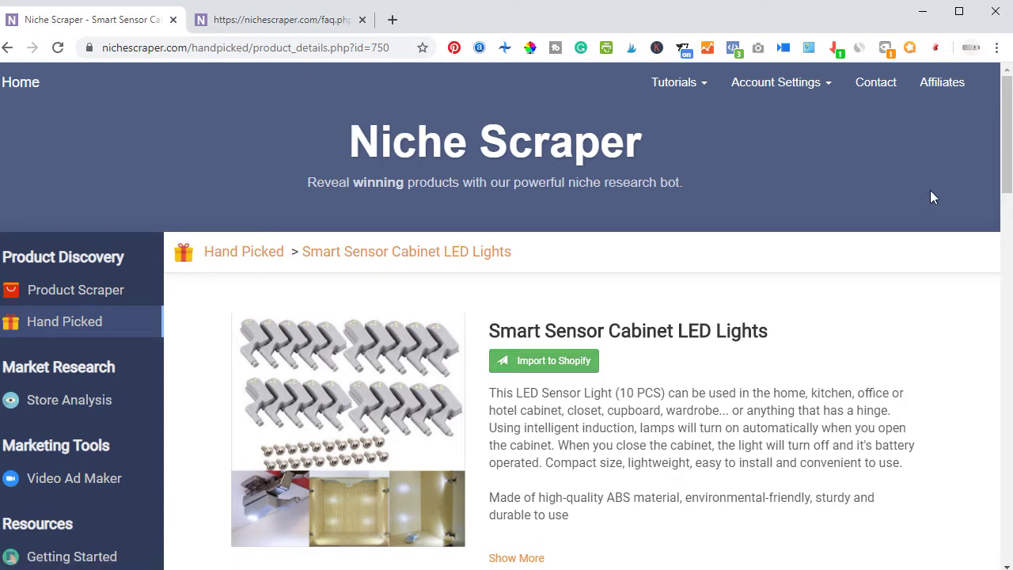
drag(1005, 151, 1005, 187)
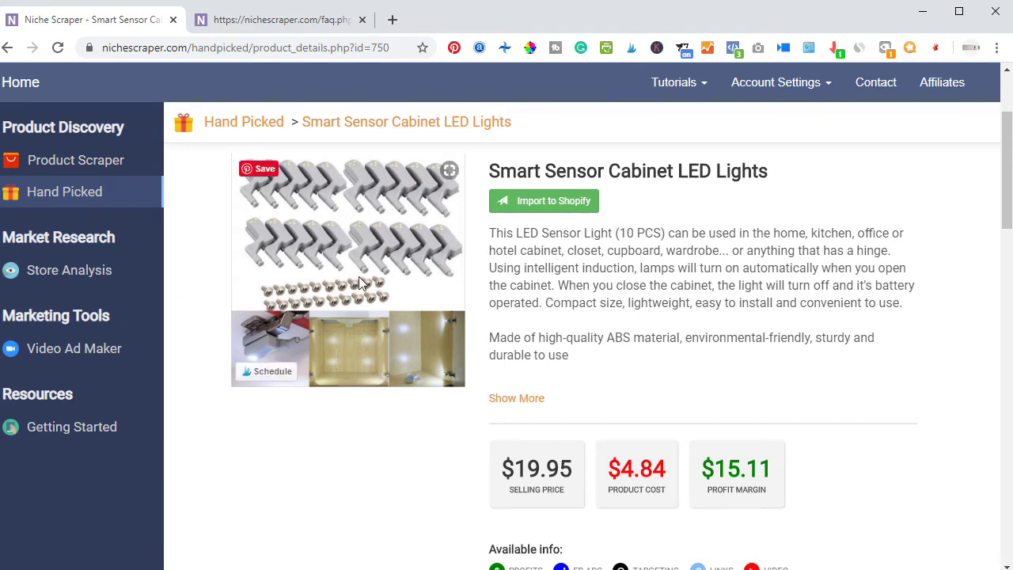
click(534, 403)
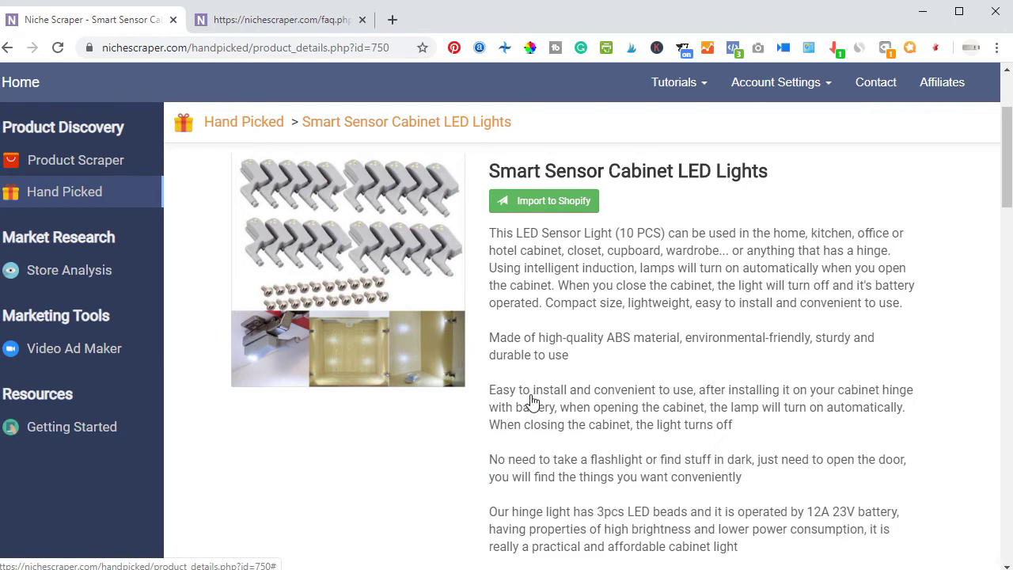
Review the product's pricing, profits, links, engagement, orders, Facebook ads and example ad copy
scroll(599, 255, down, 5)
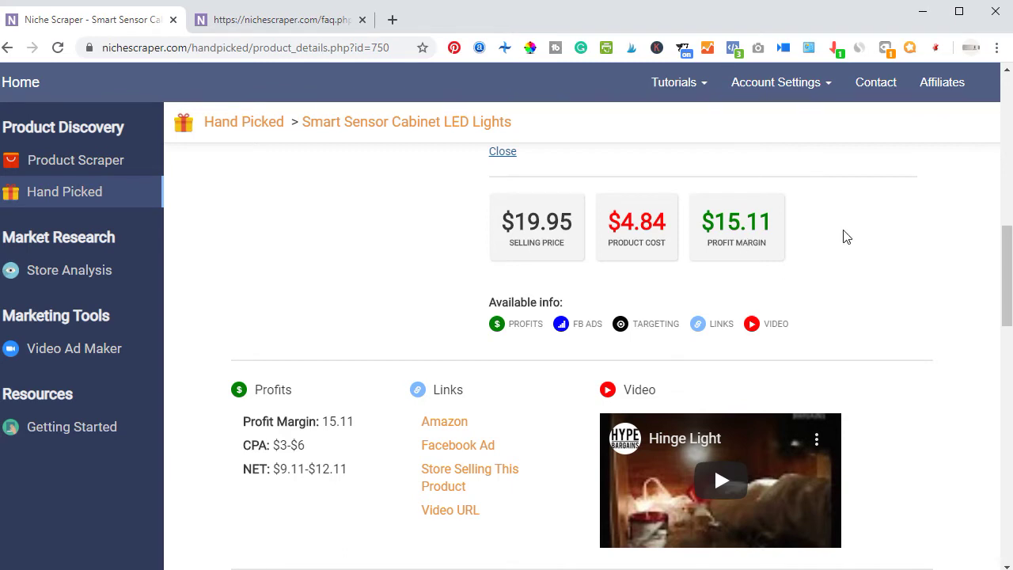
scroll(845, 236, down, 2)
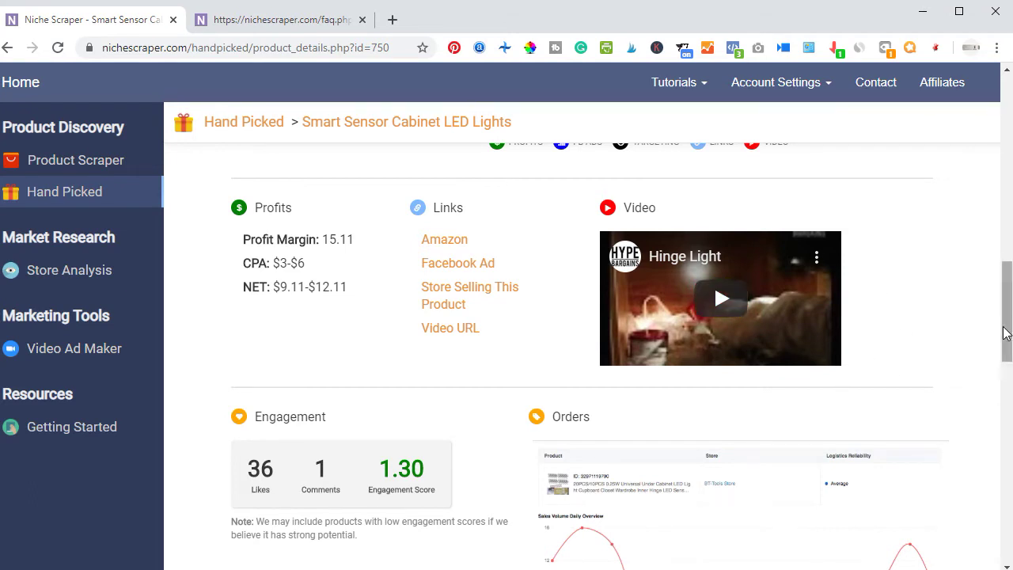
drag(1006, 332, 1007, 432)
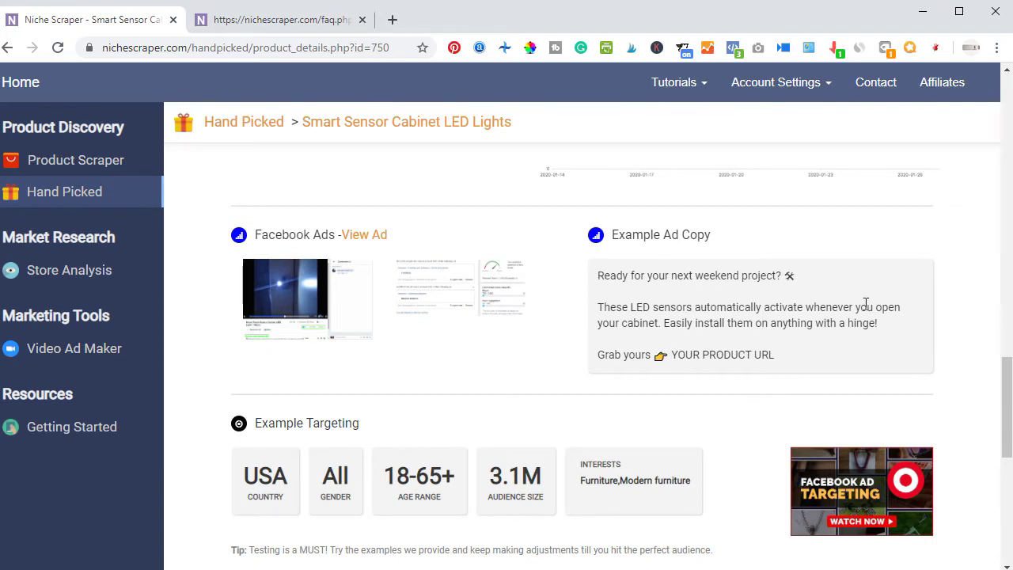
mouse_move(1004, 388)
mouse_down()
mouse_move(1008, 471)
mouse_move(994, 346)
mouse_move(1002, 380)
mouse_up()
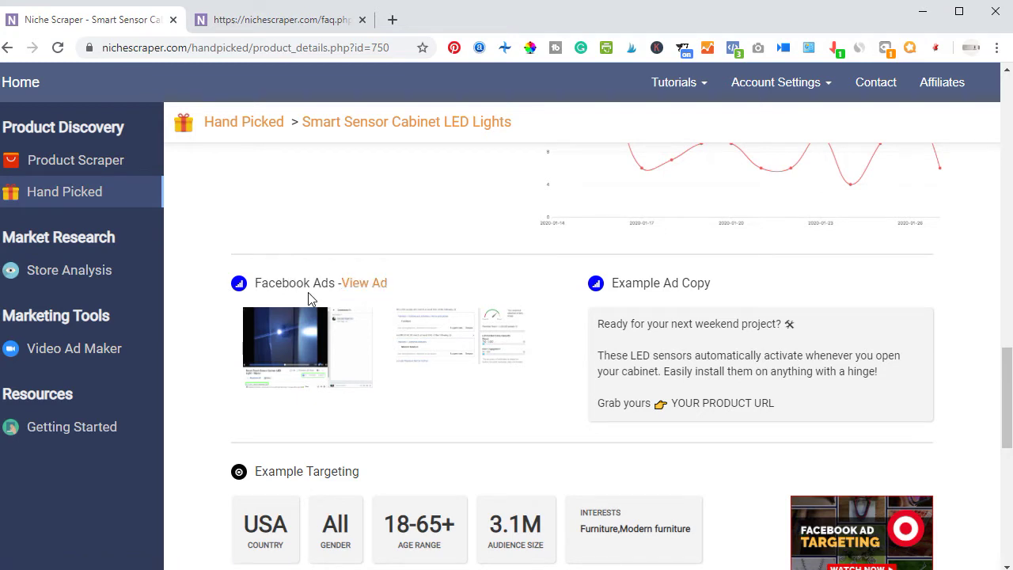
View the product's Facebook ad, and back on its details page examine the example ad copy and targeting
click(375, 284)
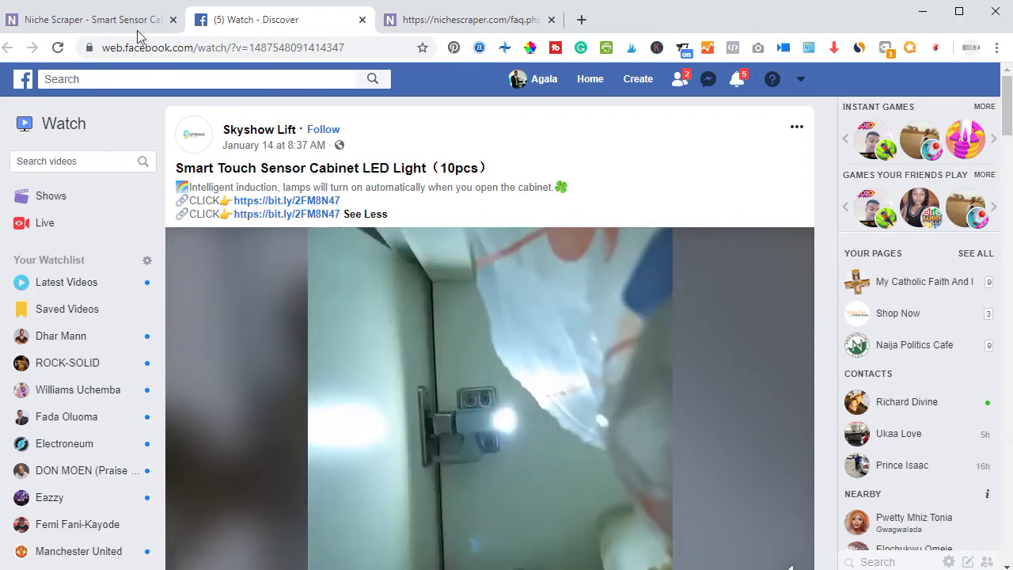
click(106, 18)
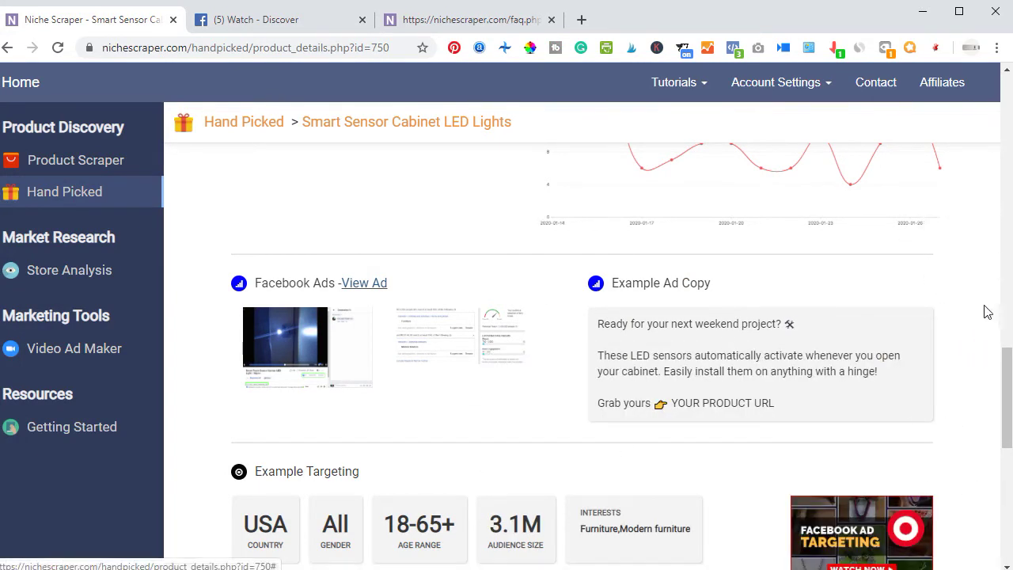
drag(1007, 376, 1006, 407)
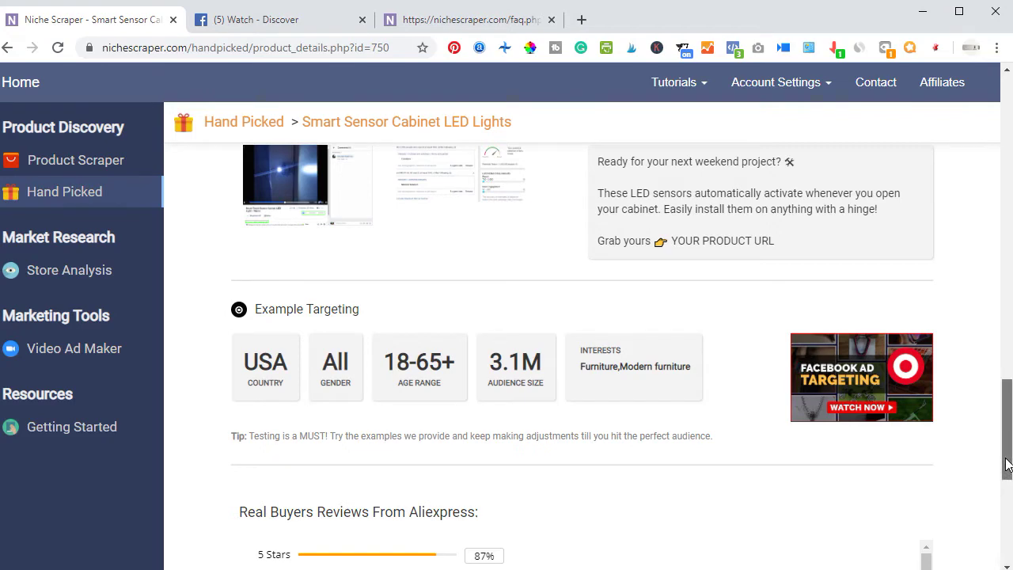
drag(1006, 465, 1002, 439)
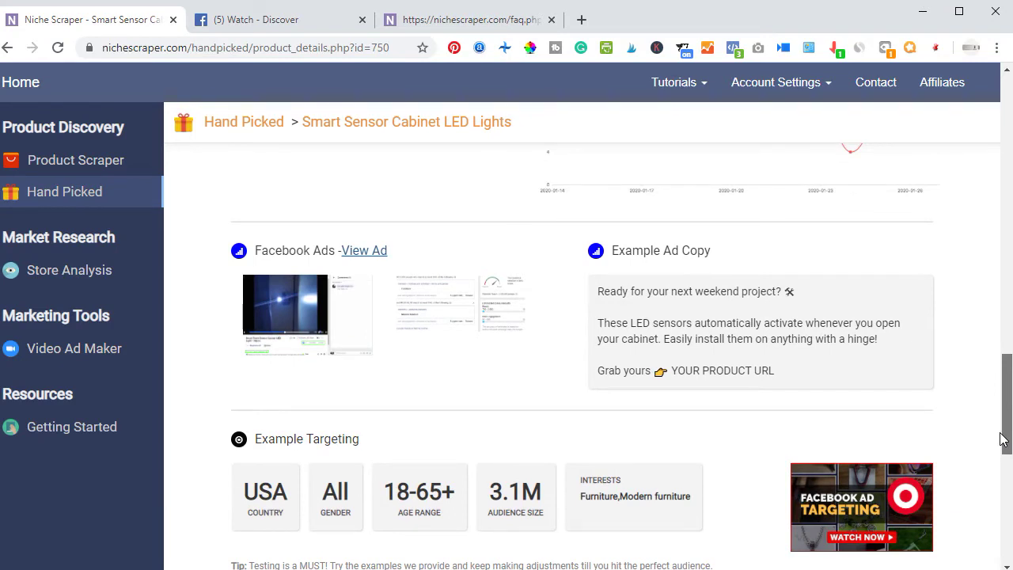
drag(1001, 440, 1000, 448)
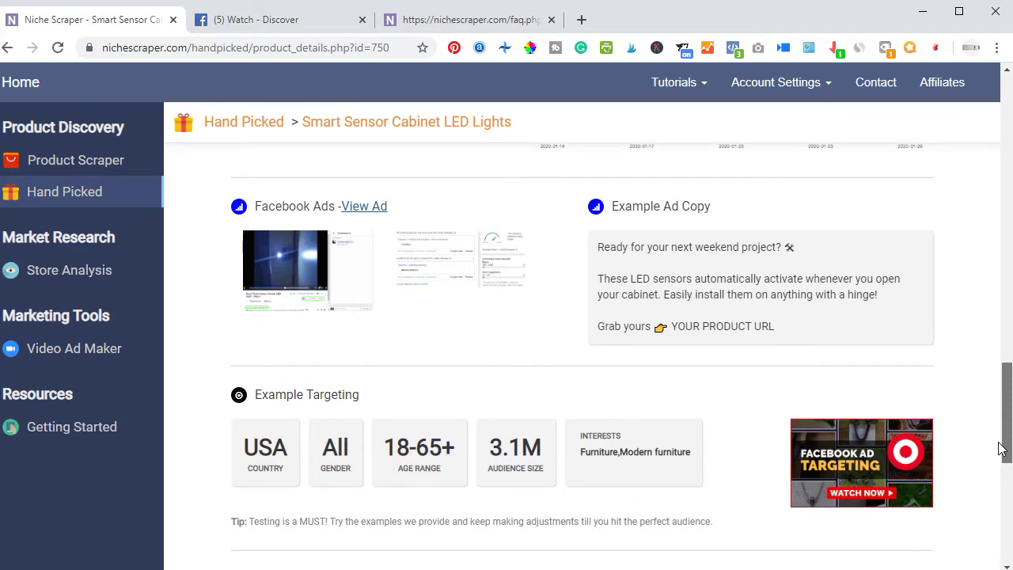
Recheck the whole LED lights details page, from the description through profits, engagement and orders to the example targeting
drag(1000, 449, 968, 216)
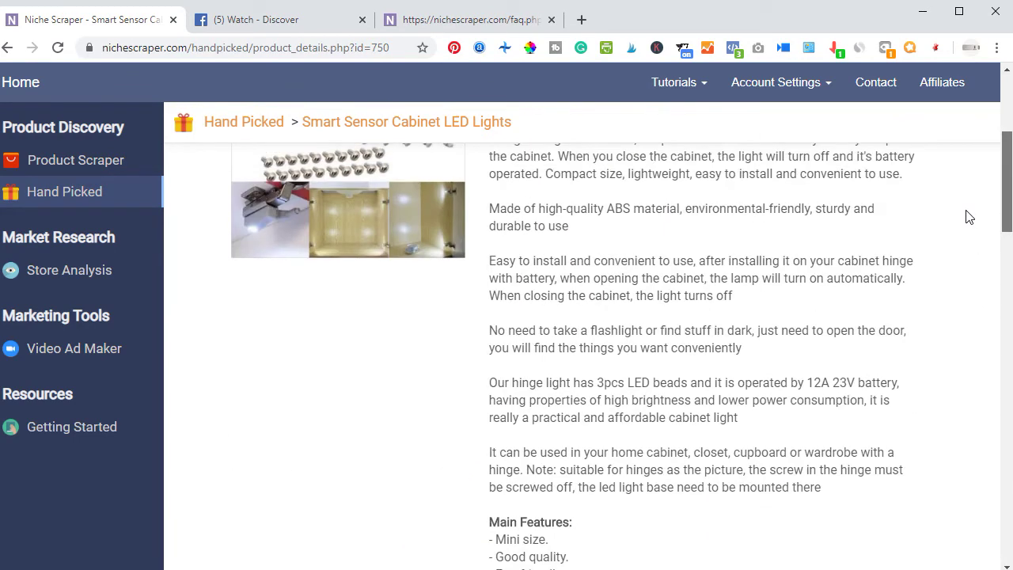
drag(969, 216, 976, 319)
scroll(976, 319, down, 2)
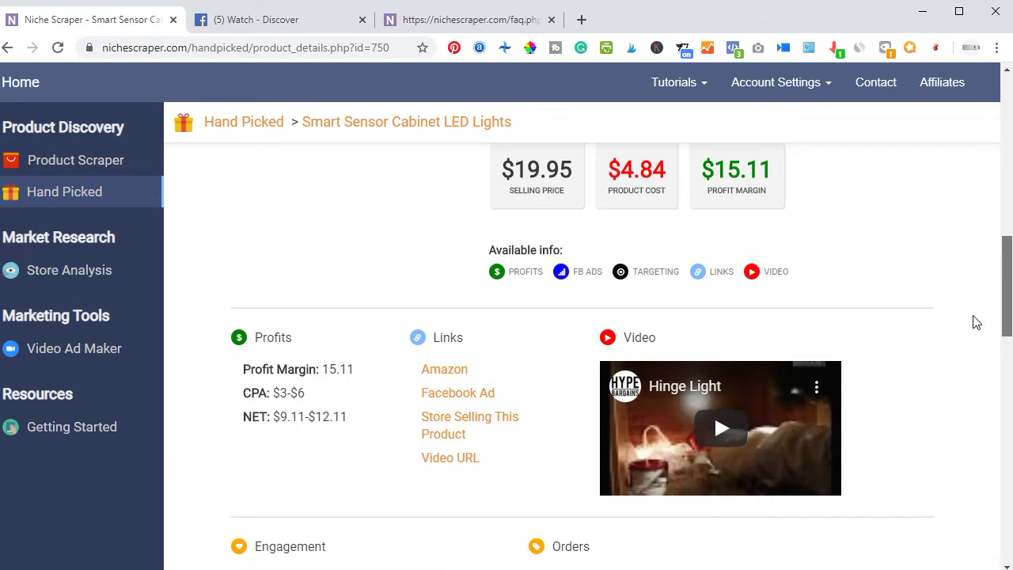
scroll(975, 322, down, 1)
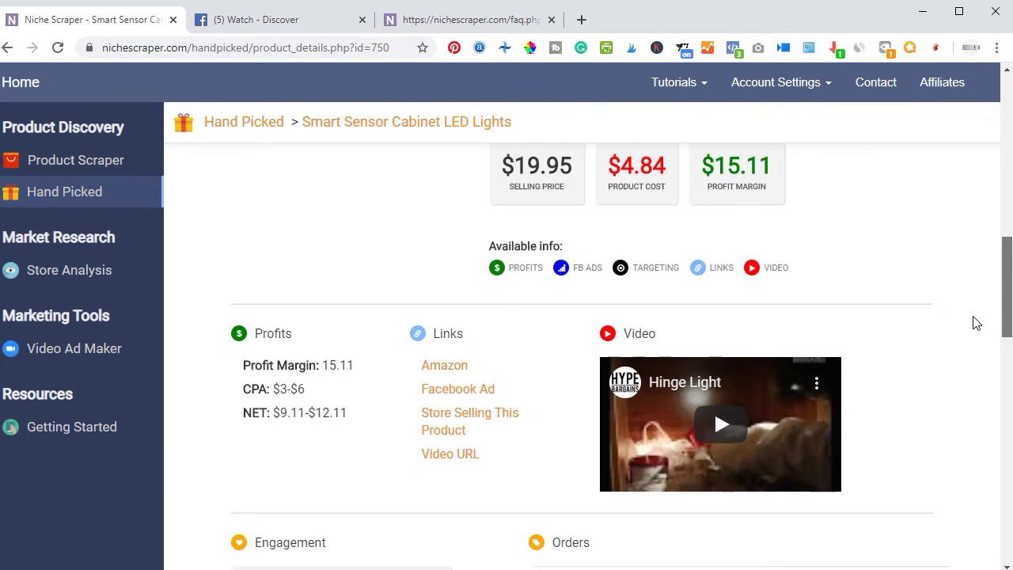
scroll(975, 323, down, 1)
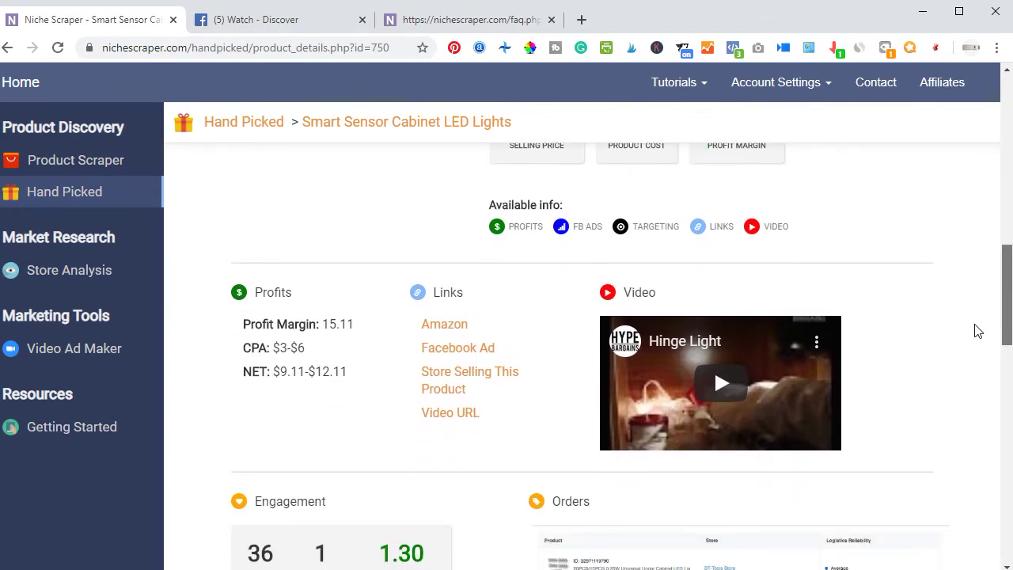
scroll(977, 330, down, 5)
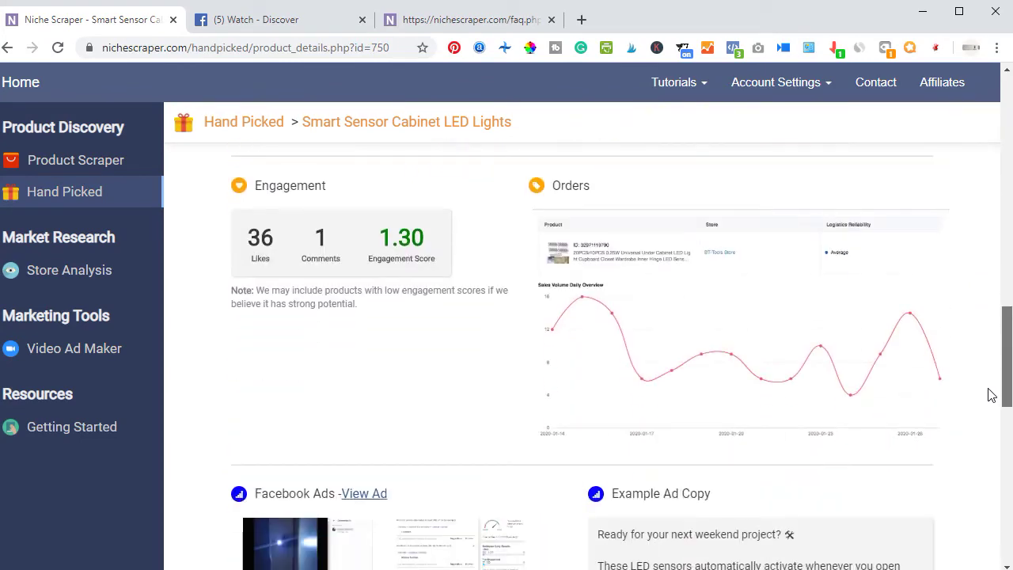
drag(994, 401, 1005, 456)
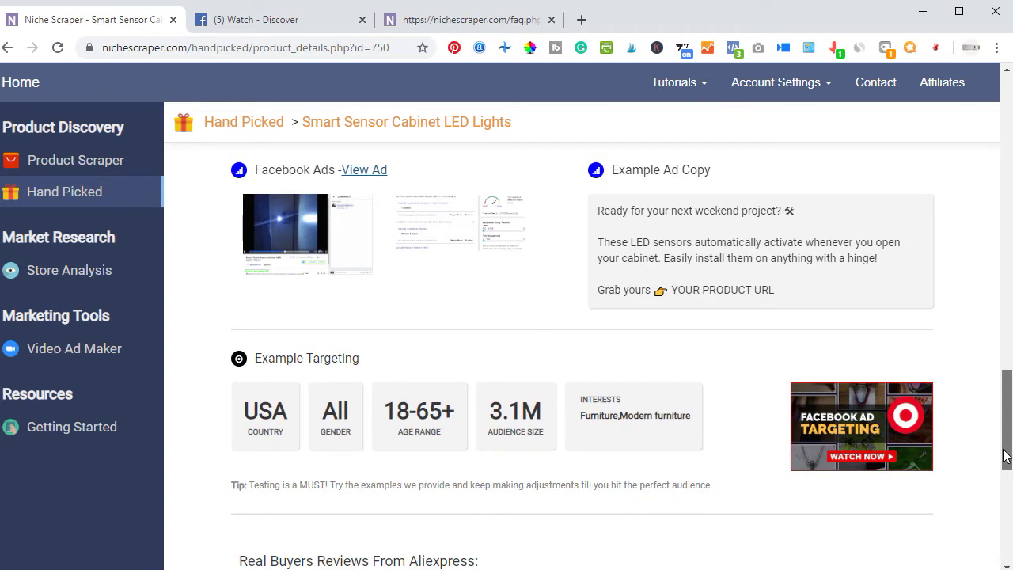
drag(1004, 456, 972, 319)
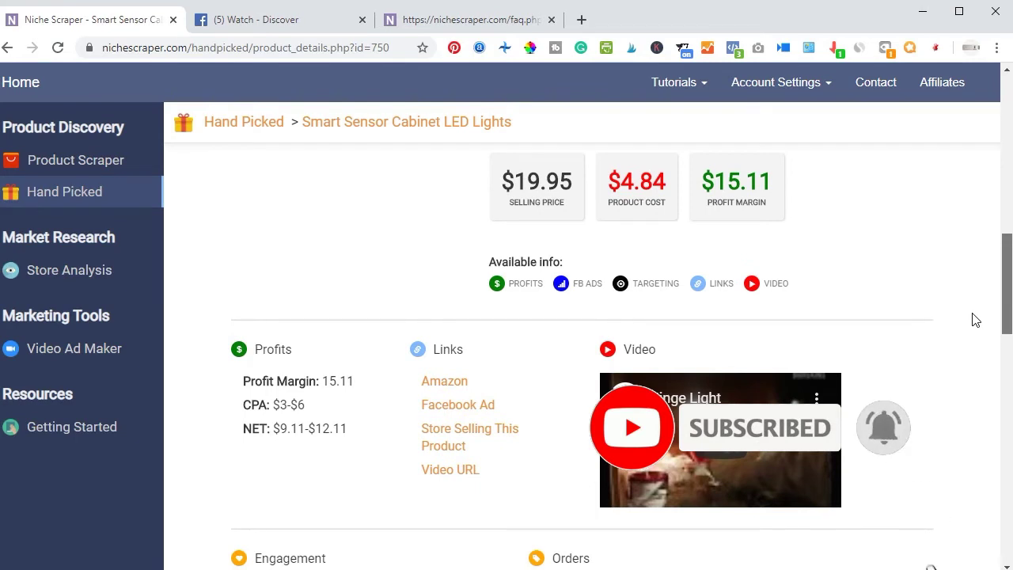
scroll(569, 316, up, 10)
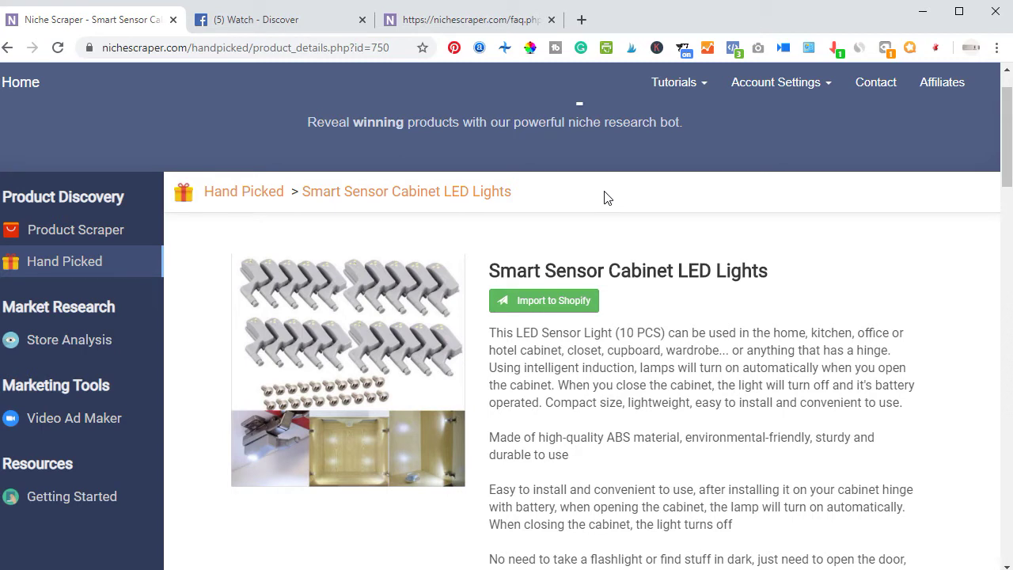
Open the Product Scraper and examine its AliExpress sort options, category list and search results
click(84, 229)
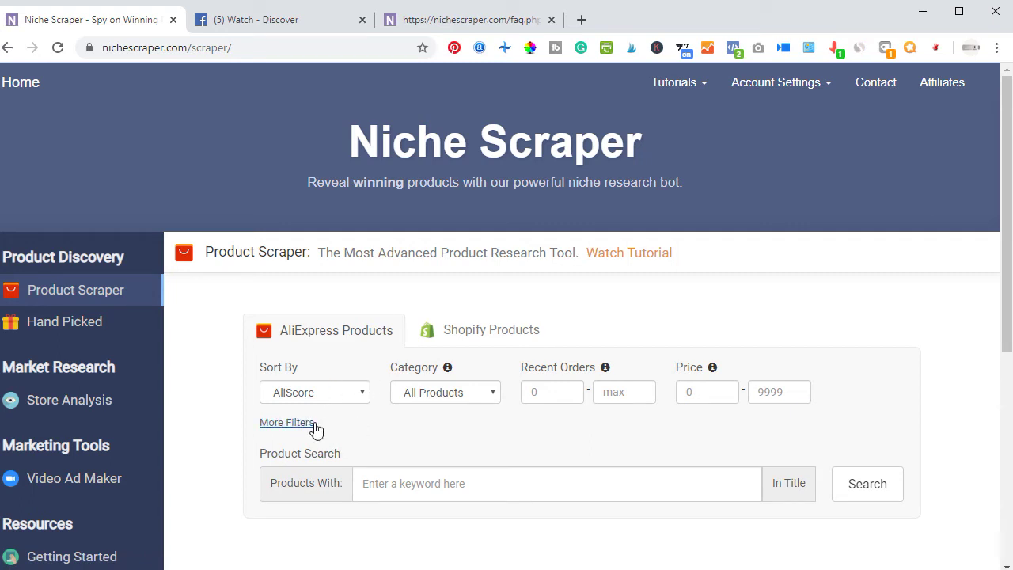
click(361, 393)
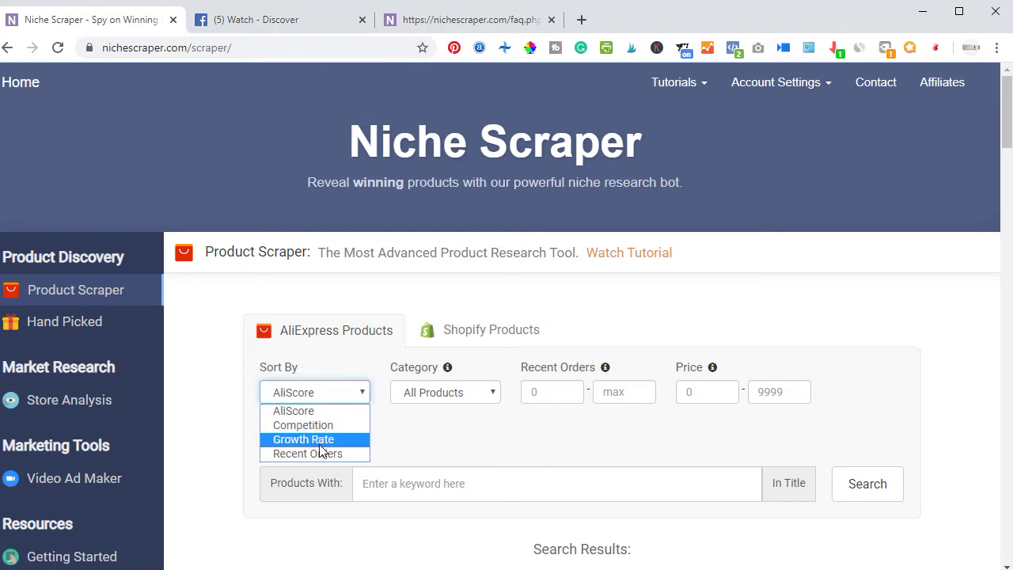
click(447, 443)
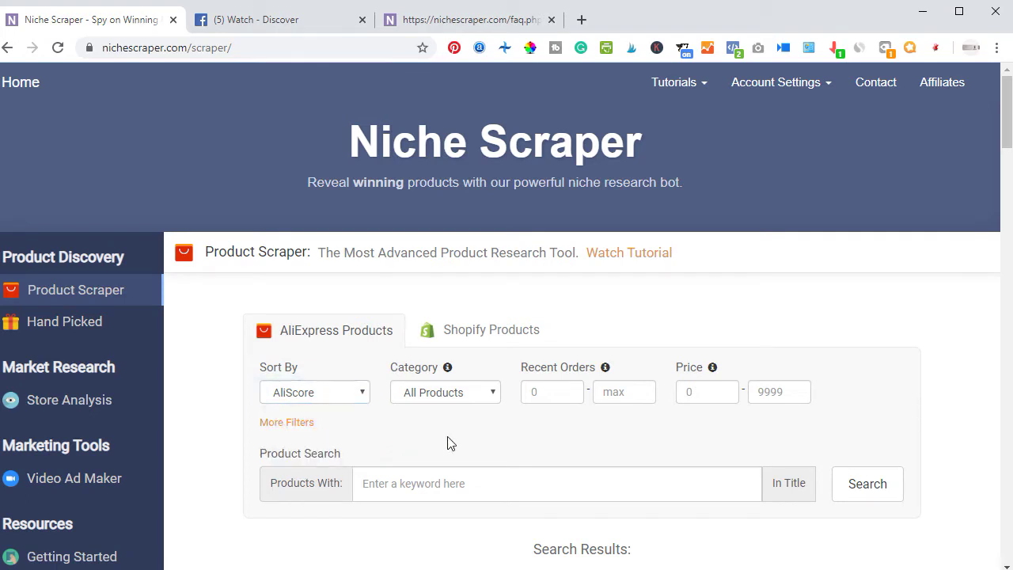
click(495, 395)
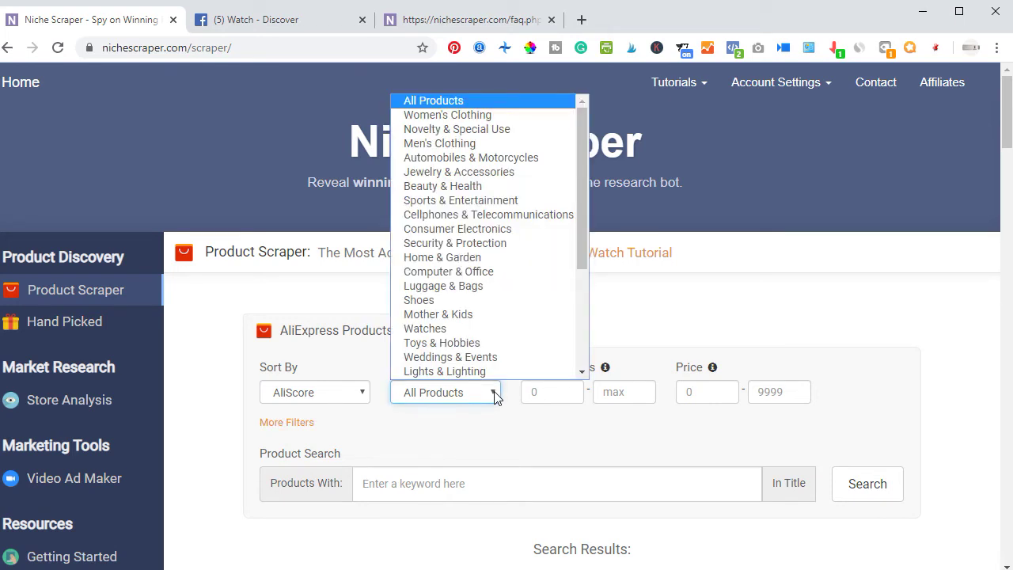
click(494, 395)
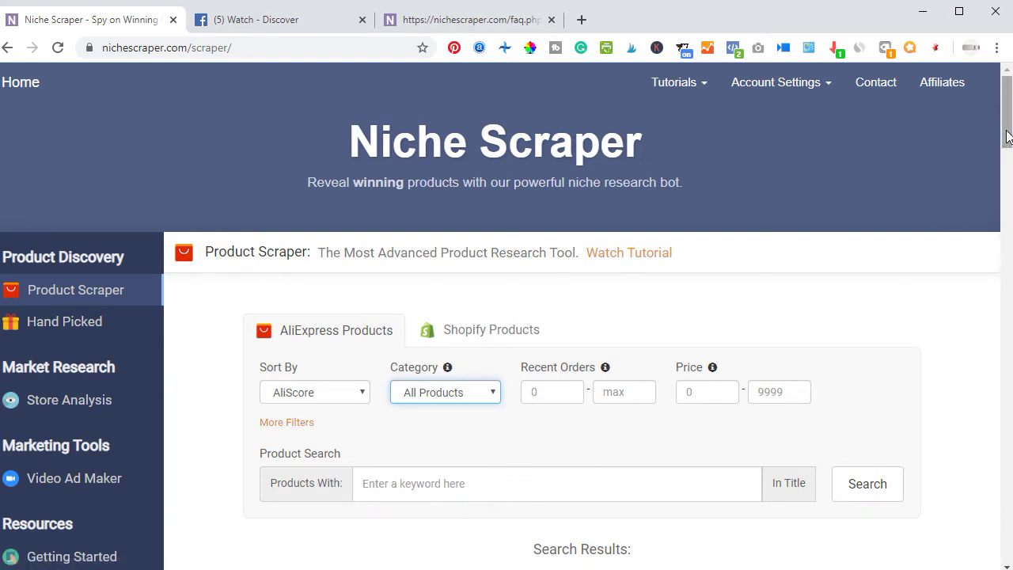
scroll(1008, 136, down, 3)
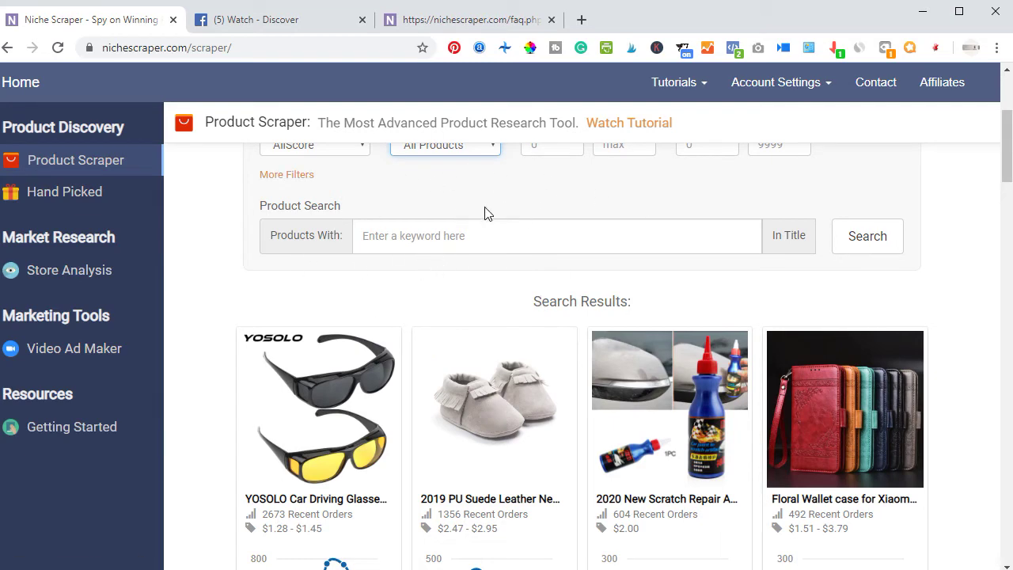
scroll(443, 253, down, 2)
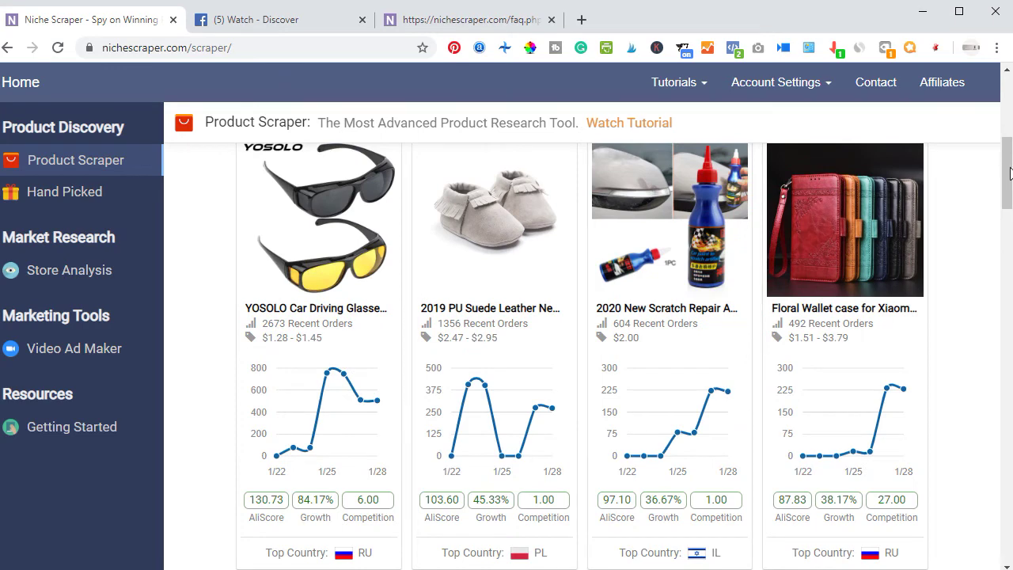
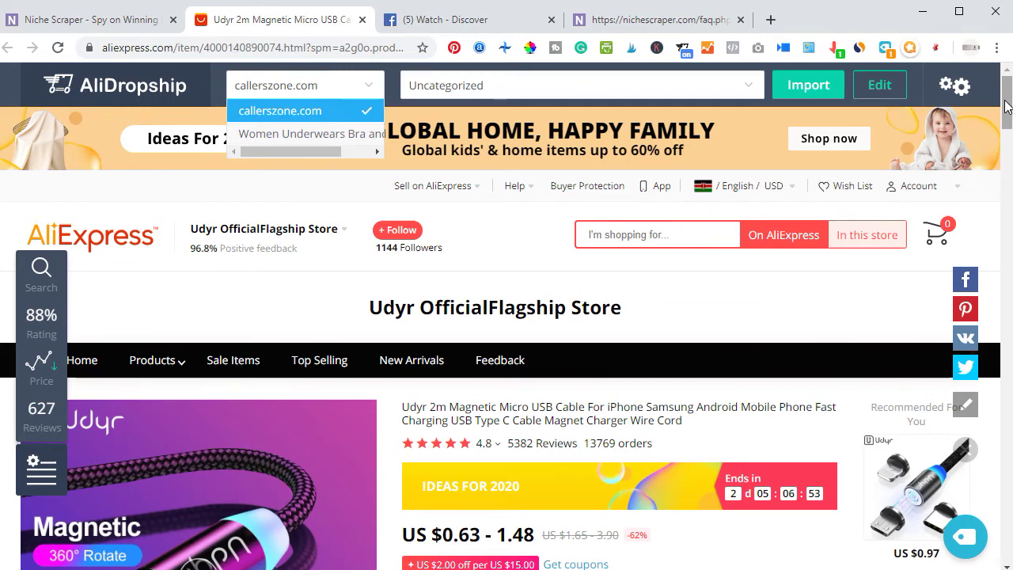
On the Udyr magnetic cable's AliExpress page, check the AliDropship import categories and product options, and return to the Niche Scraper results
mouse_move(1005, 107)
mouse_down()
mouse_move(1005, 153)
mouse_move(1005, 107)
mouse_up()
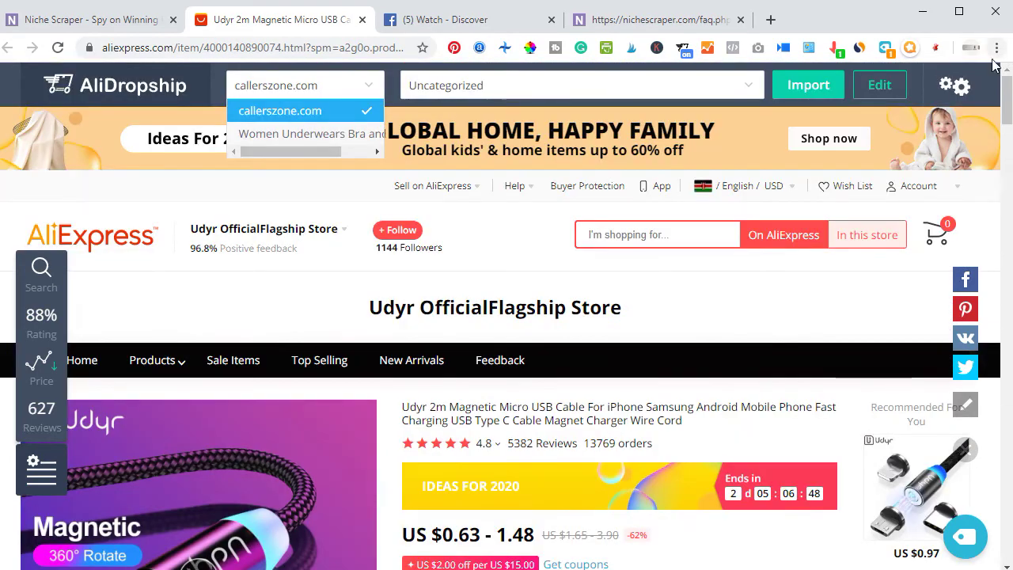
click(748, 94)
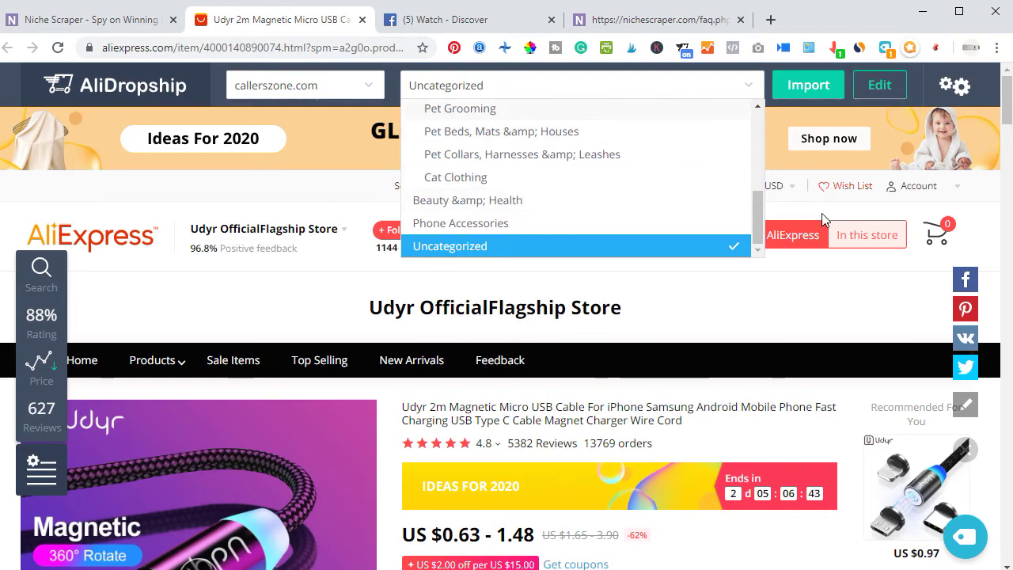
drag(1007, 103, 1008, 149)
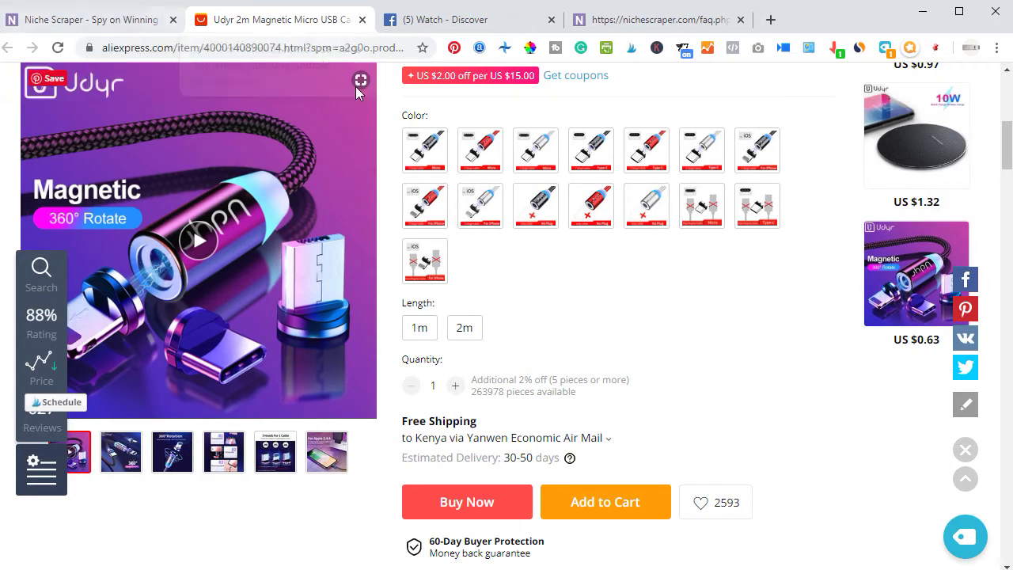
click(104, 20)
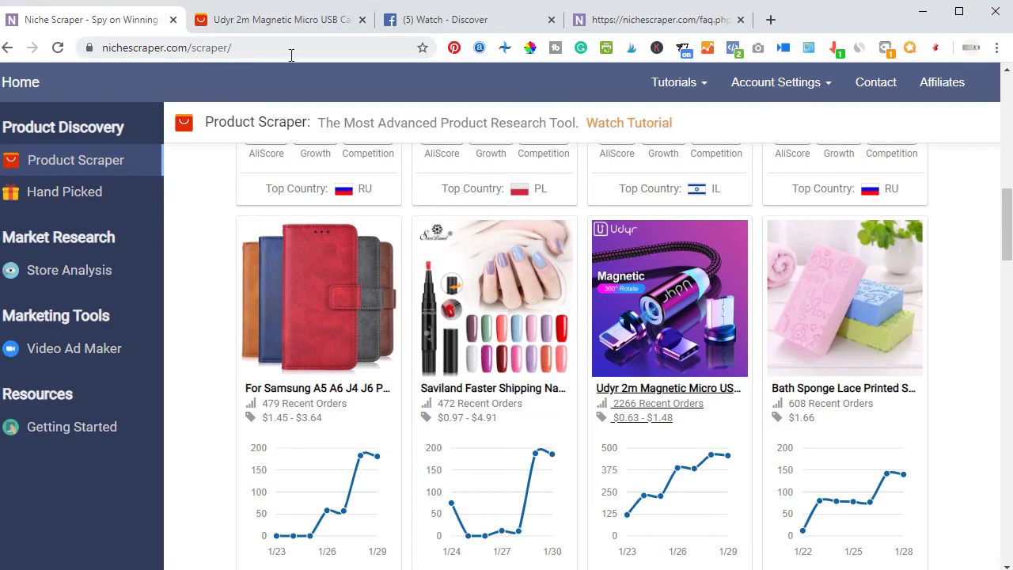
click(319, 19)
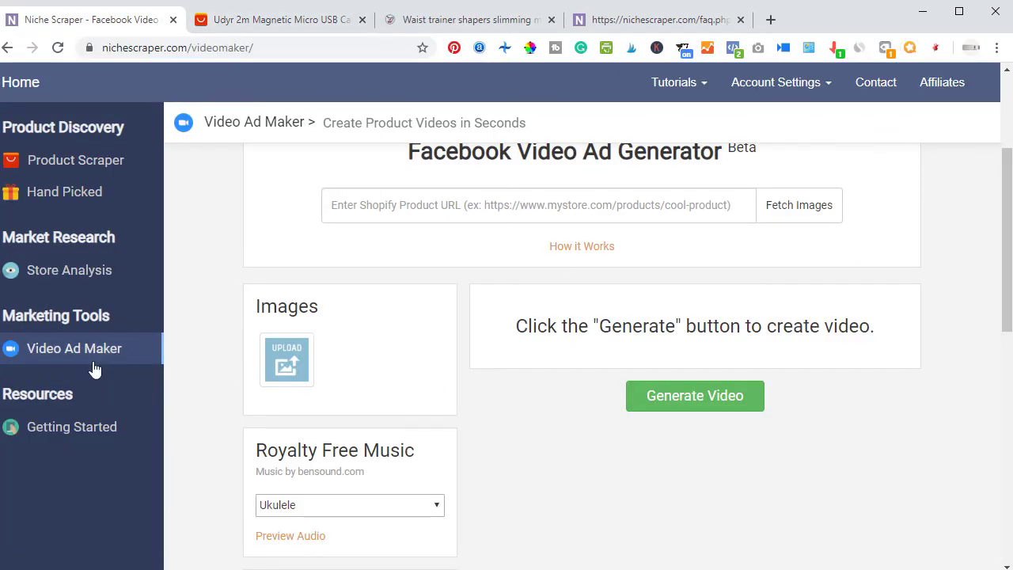
Copy the waist trainer product page's URL from shopunderwears.com into the Facebook Video Ad Generator and fetch its images
drag(1008, 264, 1007, 241)
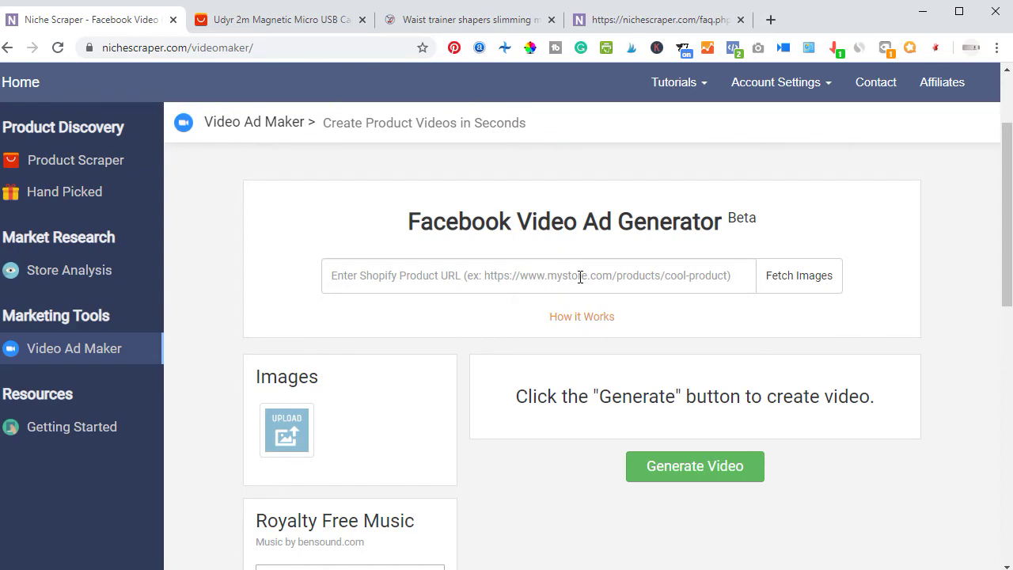
click(445, 19)
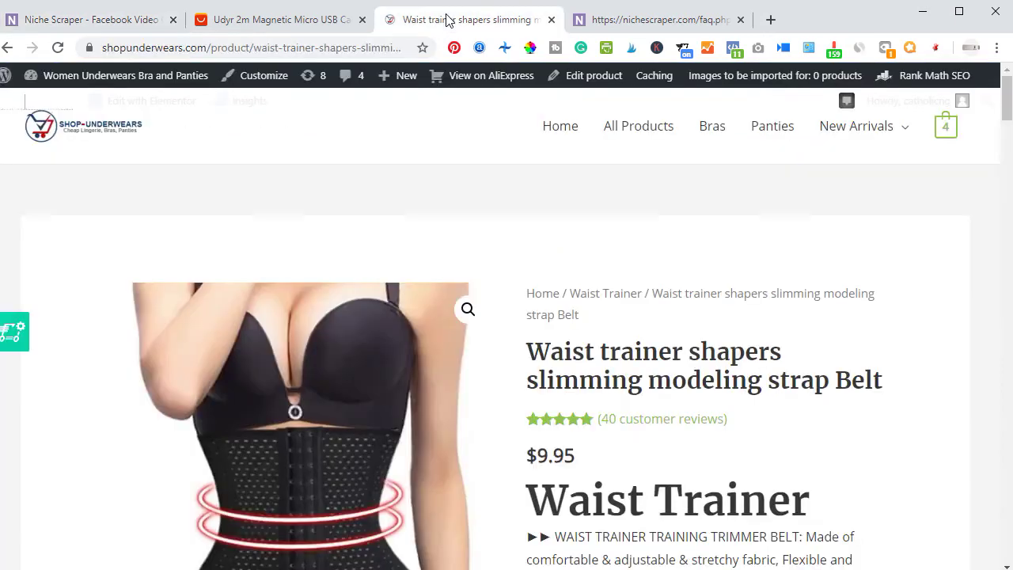
click(339, 49)
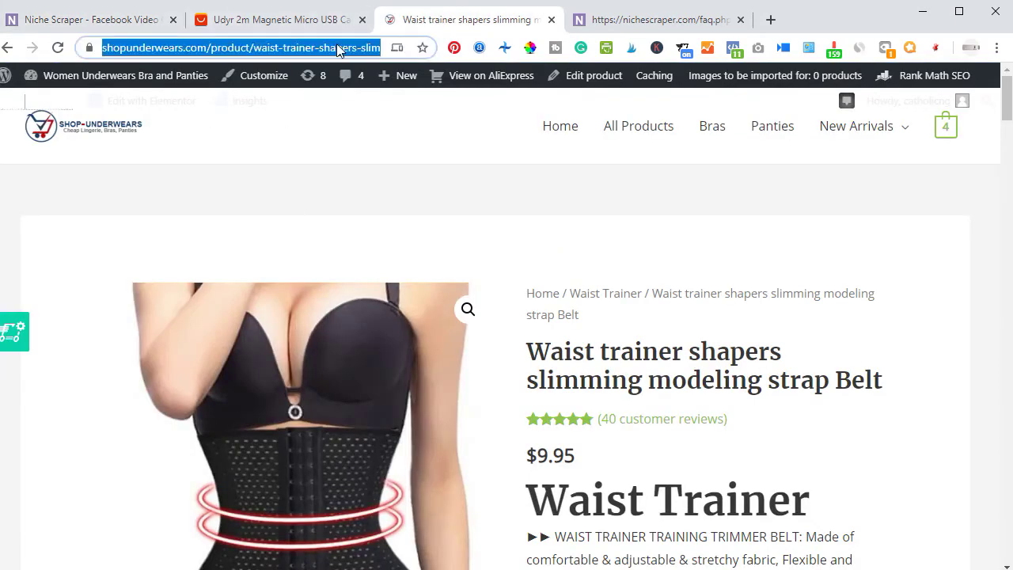
click(99, 16)
click(505, 264)
text(https://www.shopunderwears.com/product/waist-trainer-shapers-slimming/)
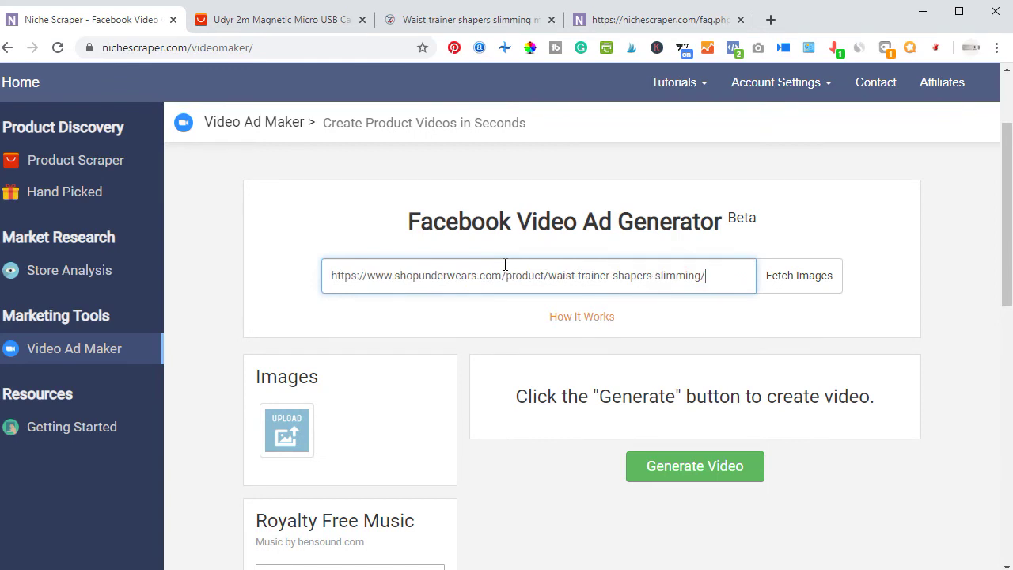
click(806, 277)
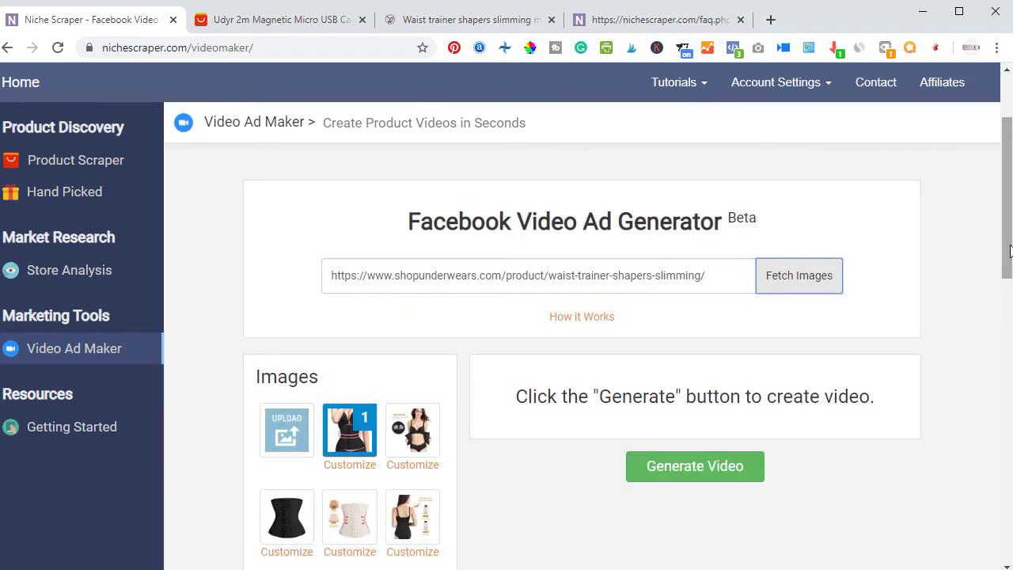
Look over the fetched product images and check the image upload option without choosing a file
drag(1009, 250, 1009, 297)
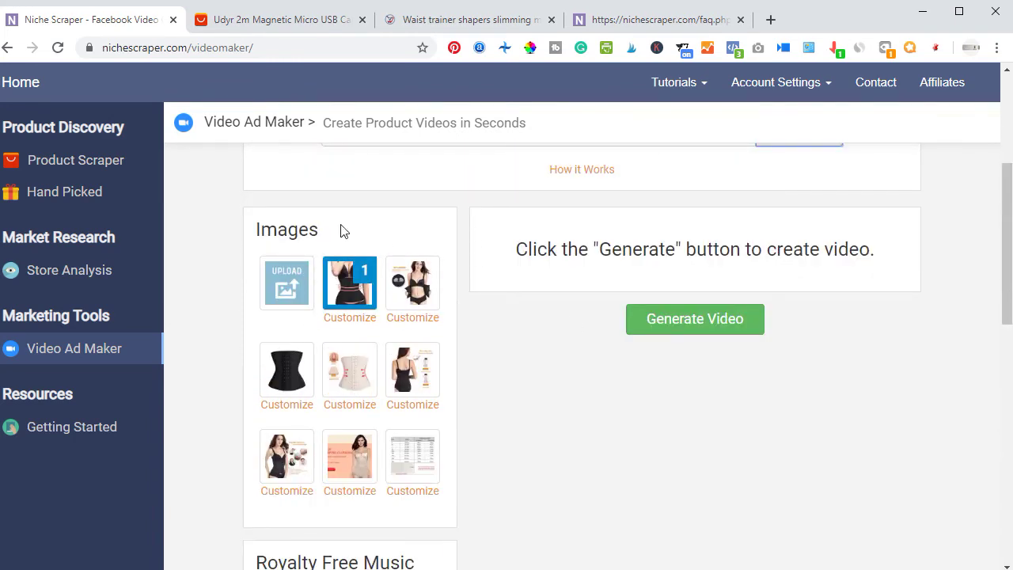
click(279, 287)
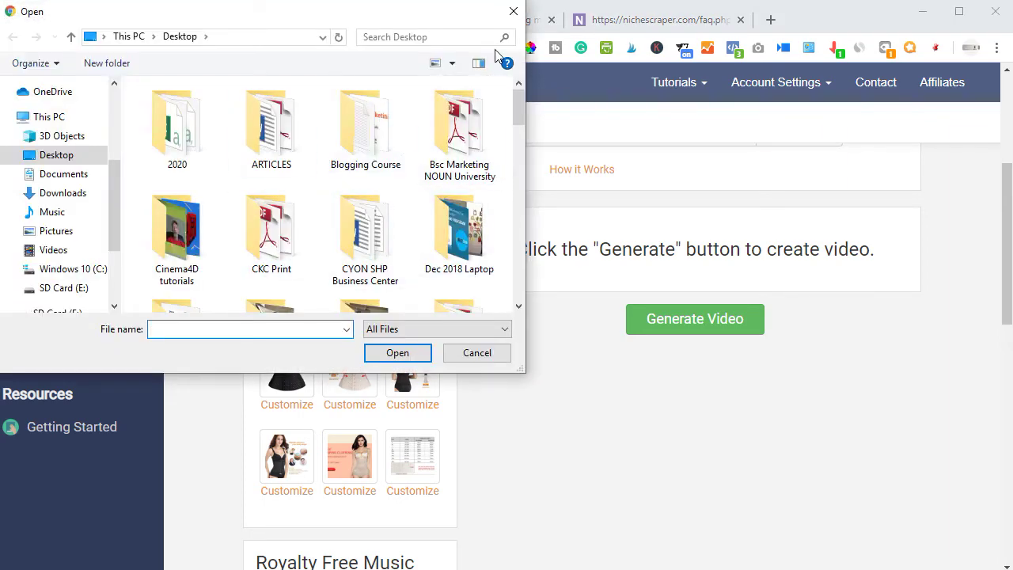
click(513, 10)
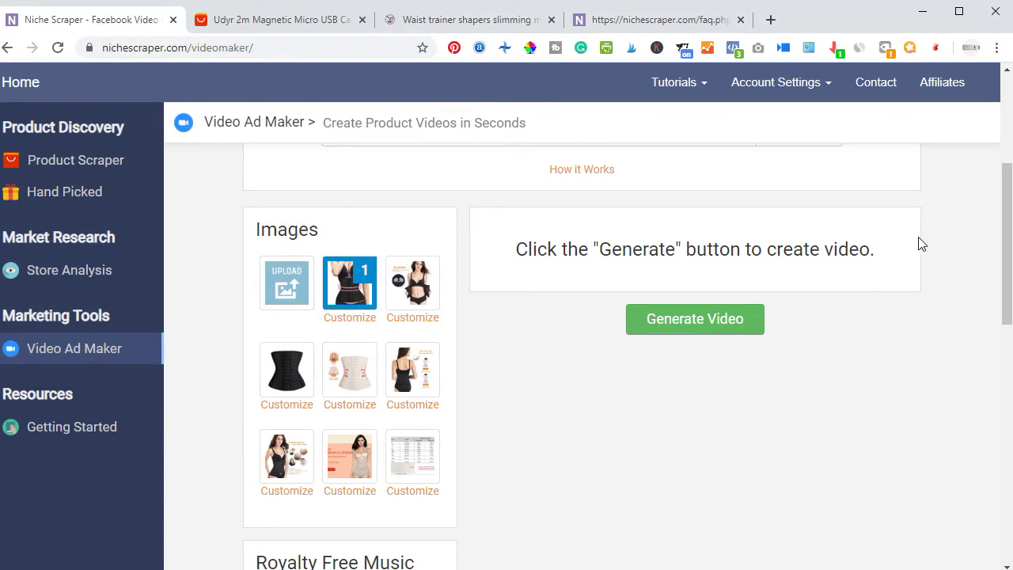
Examine the video ad's royalty free music choices, text options and advanced settings
drag(1003, 251, 1001, 373)
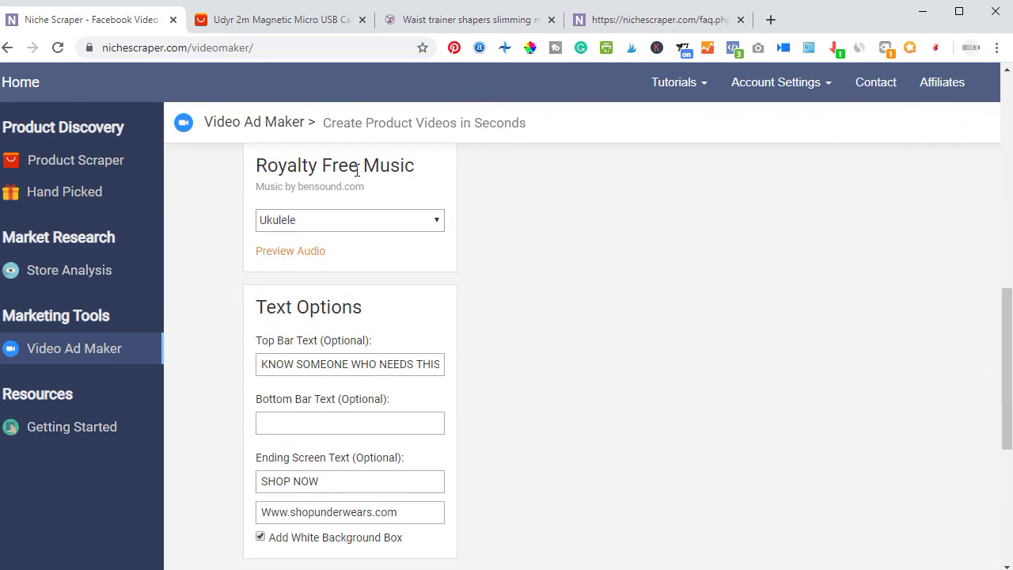
click(407, 221)
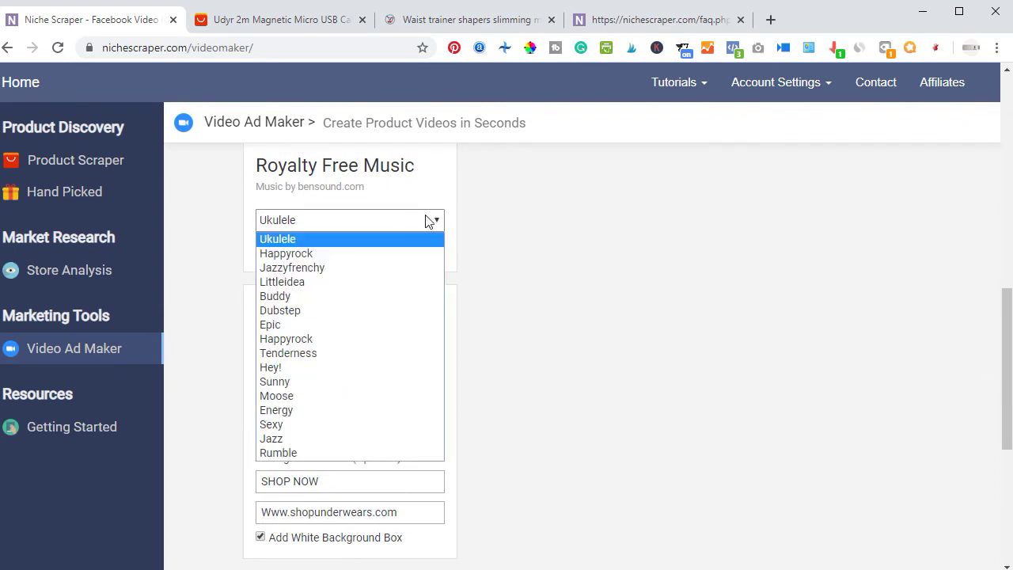
click(667, 373)
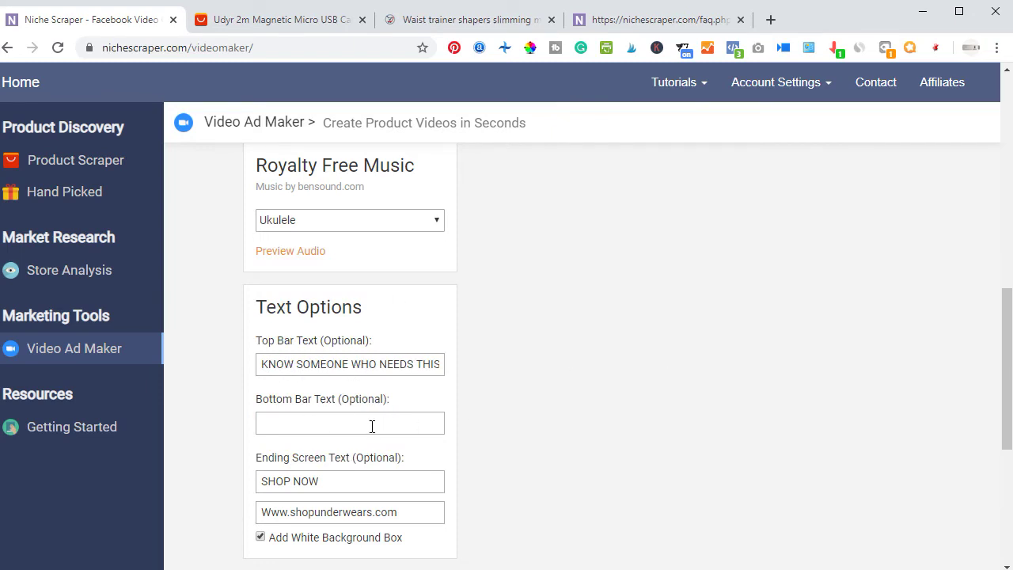
drag(1008, 386, 1008, 444)
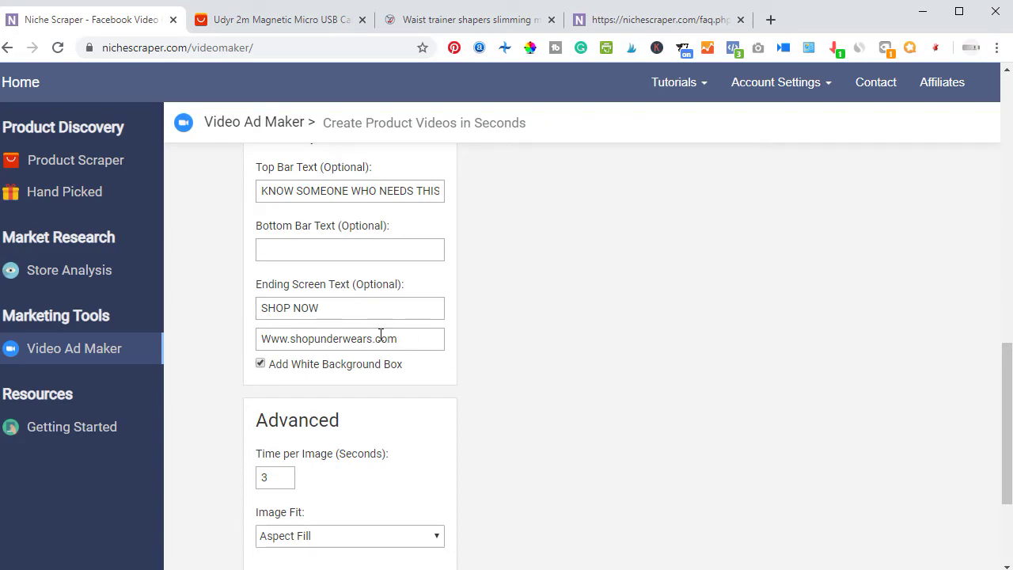
Add the seven remaining fetched waist trainer images to the video ad and generate the video
drag(1007, 434, 997, 211)
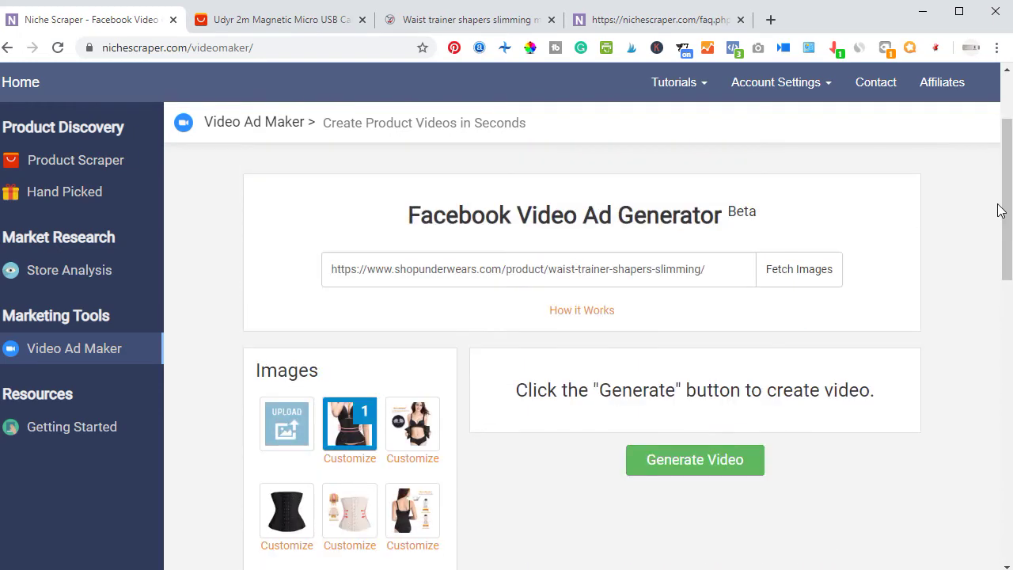
click(678, 467)
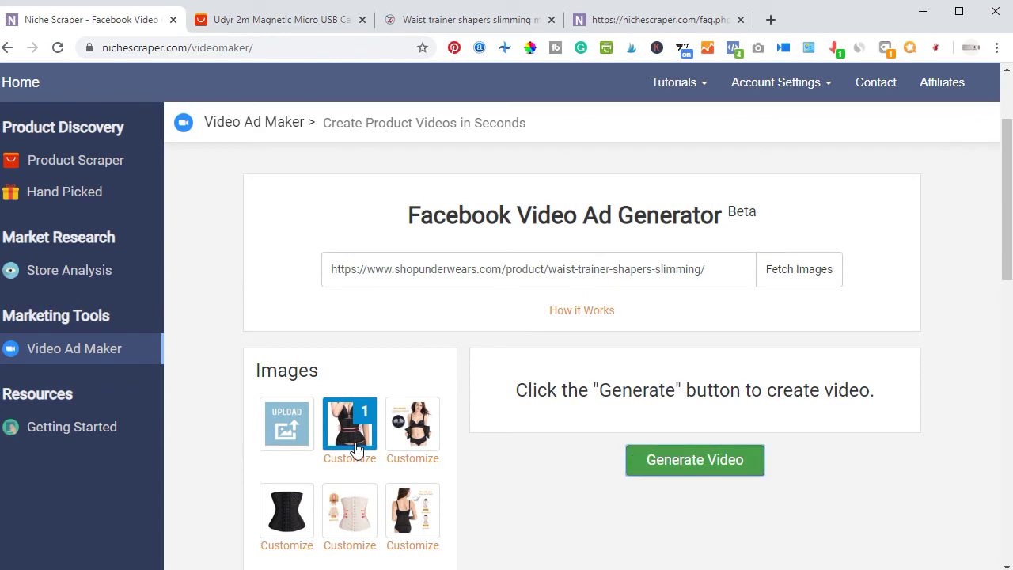
click(413, 433)
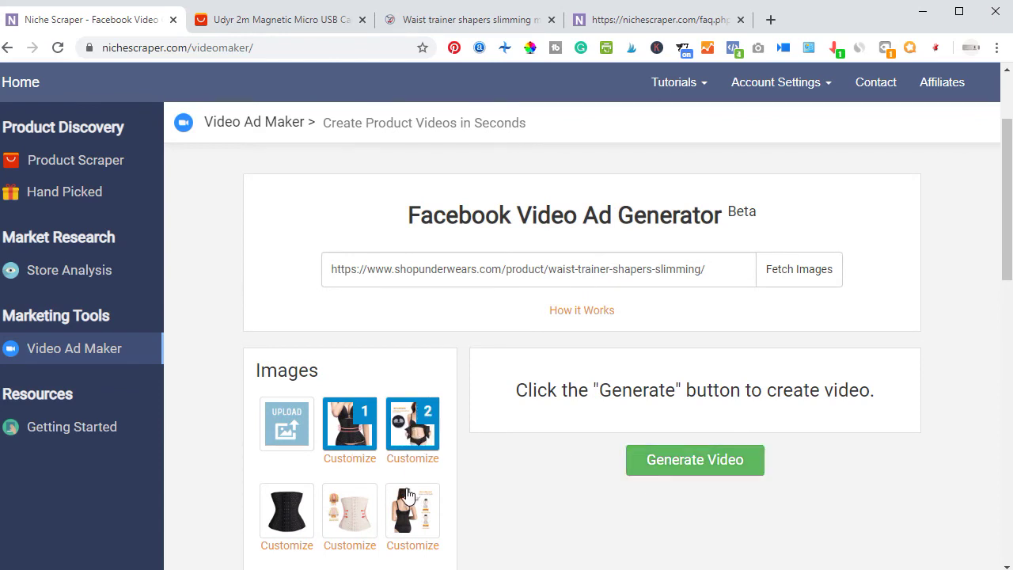
click(408, 497)
click(332, 513)
click(291, 515)
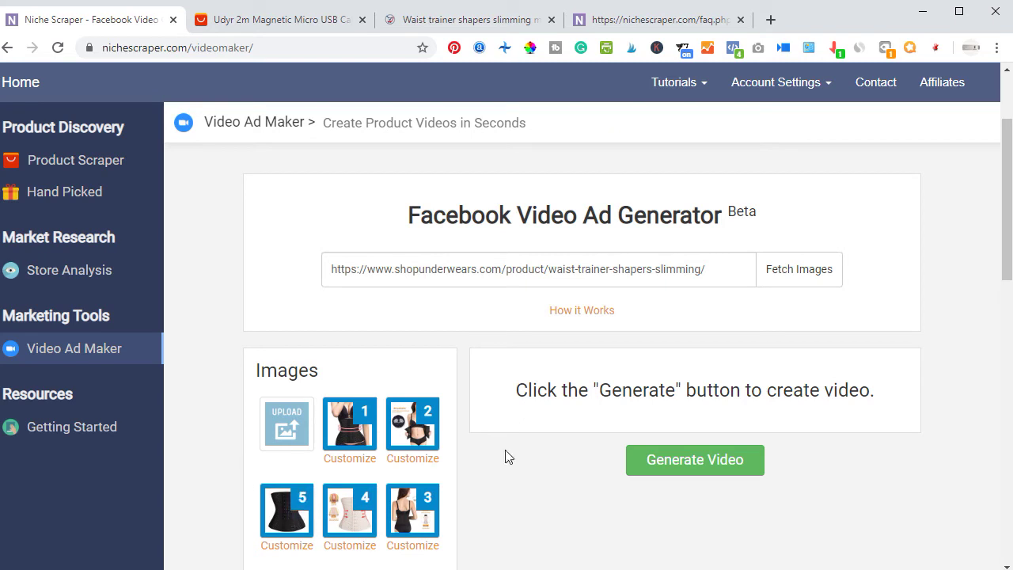
drag(1007, 254, 997, 346)
click(420, 310)
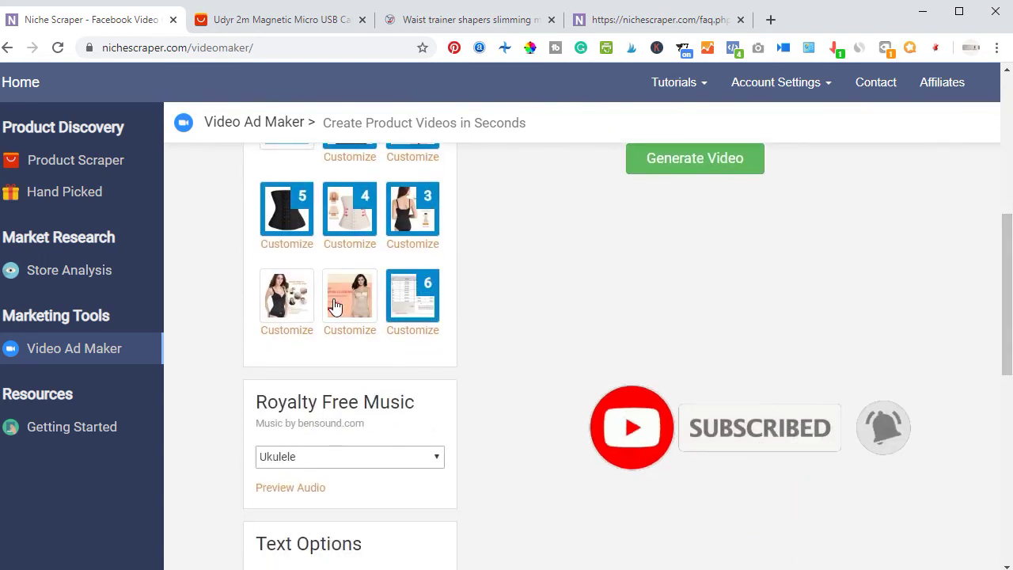
click(335, 309)
click(272, 299)
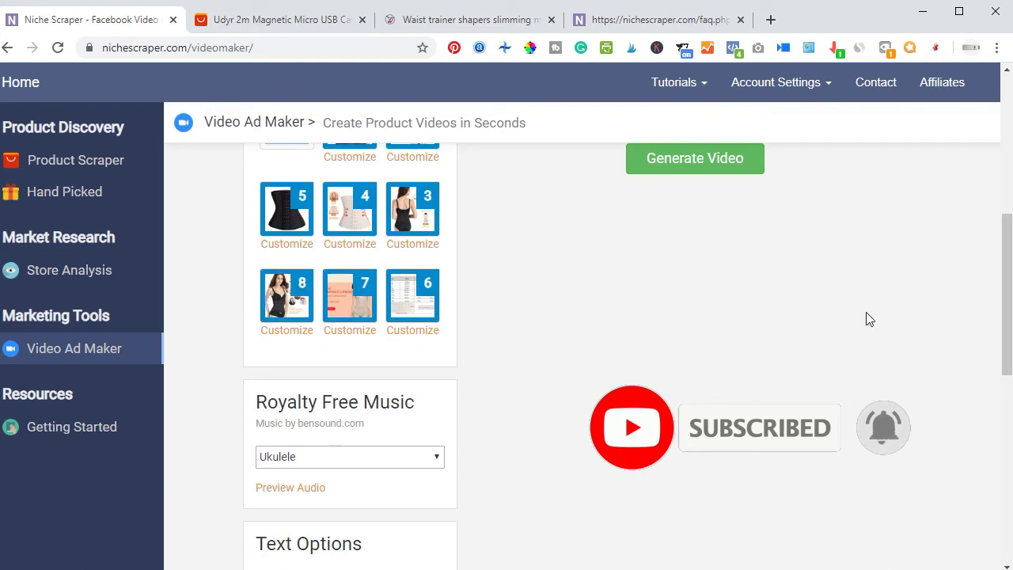
drag(1005, 331, 1000, 280)
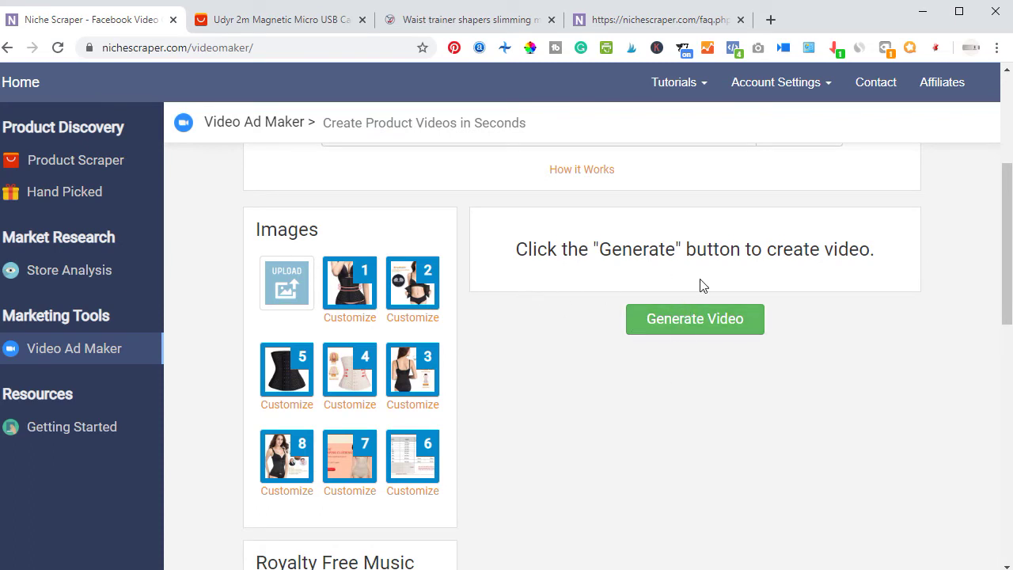
click(682, 332)
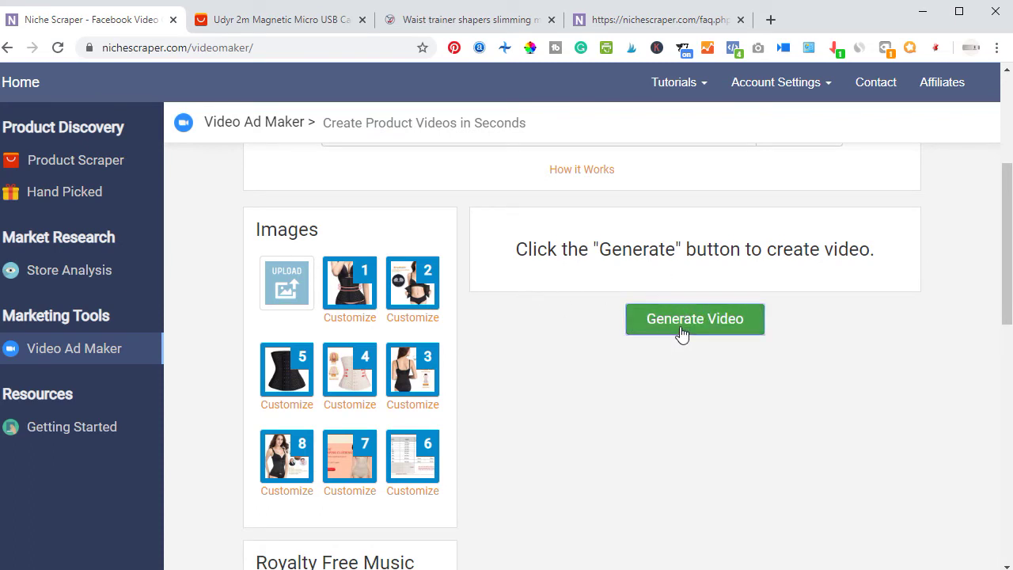
Open the Store Analysis tool for researching competitors' best selling products
scroll(532, 345, up, 2)
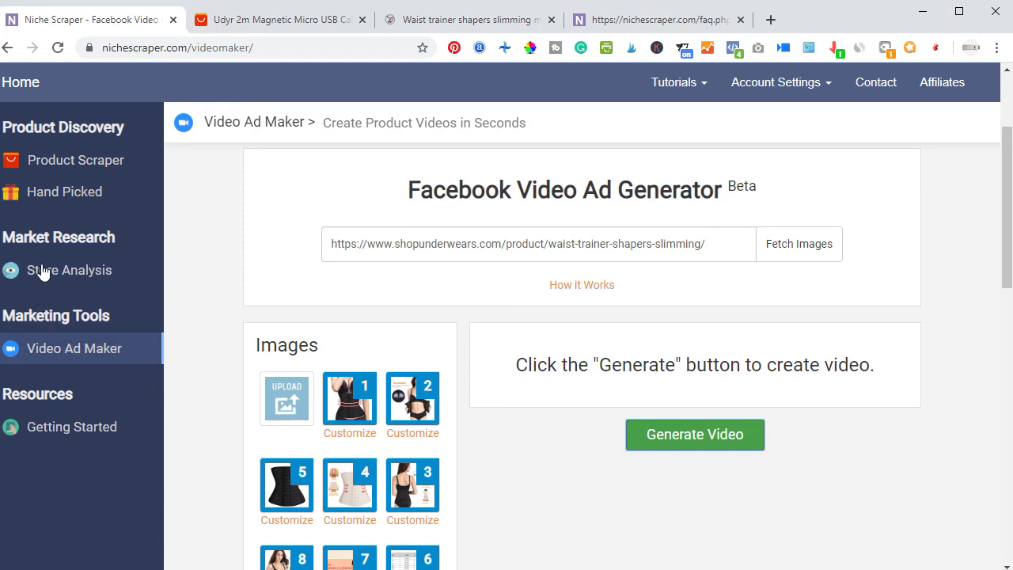
click(84, 277)
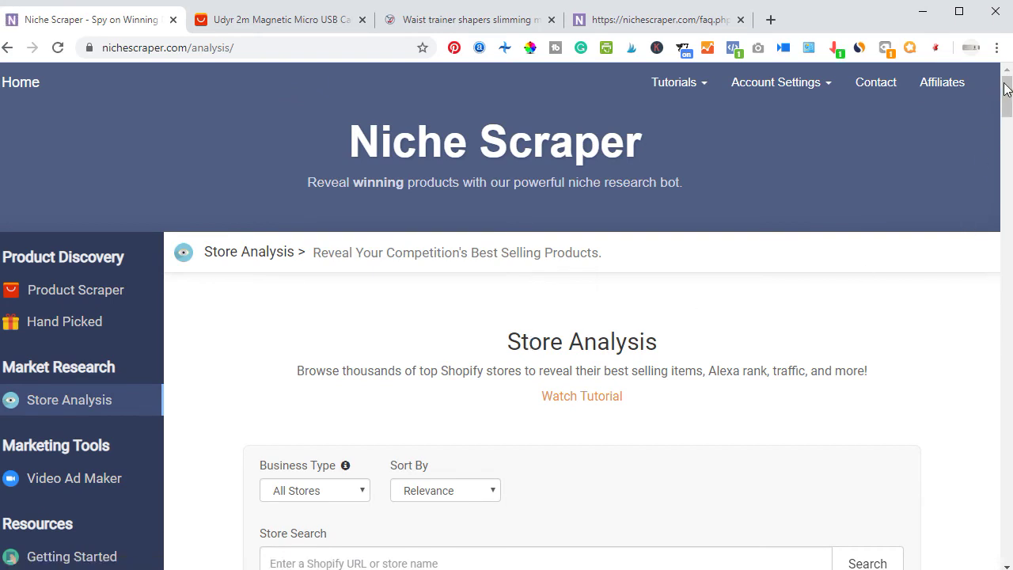
Look over the most popular Shopify stores' best sellers and the store search options in Store Analysis
drag(1005, 88, 1007, 139)
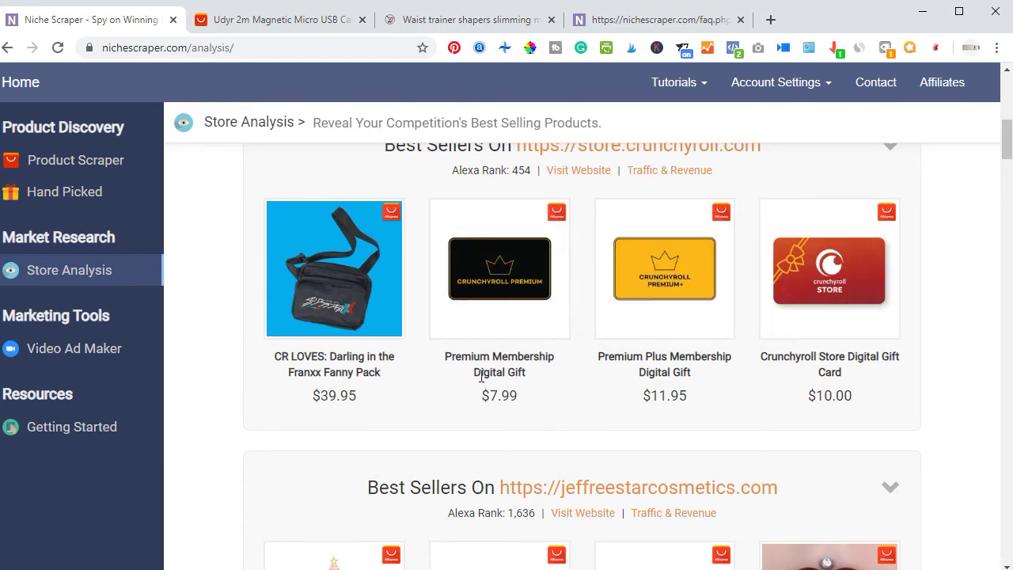
mouse_move(1006, 152)
mouse_down()
mouse_move(1008, 268)
mouse_move(1007, 134)
mouse_up()
scroll(615, 296, down, 1)
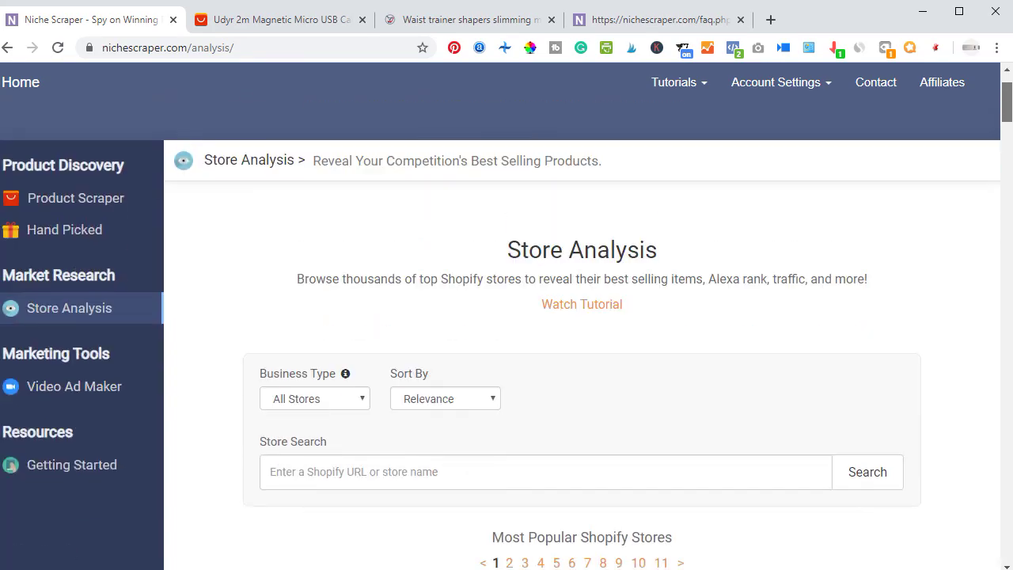
Open the Product Scraper and look over the AliExpress products' recent orders, prices and growth charts
click(102, 199)
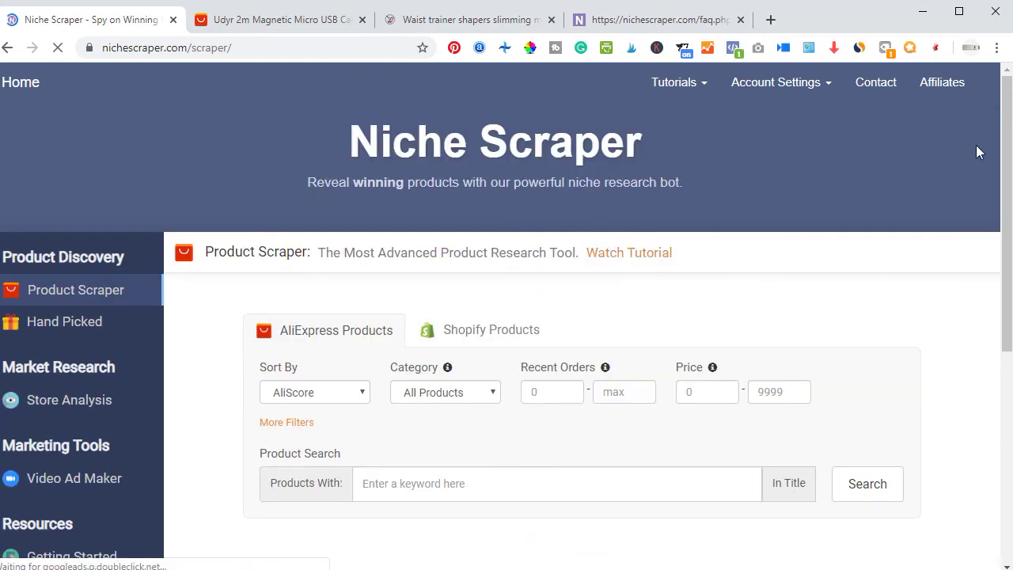
scroll(1006, 193, down, 3)
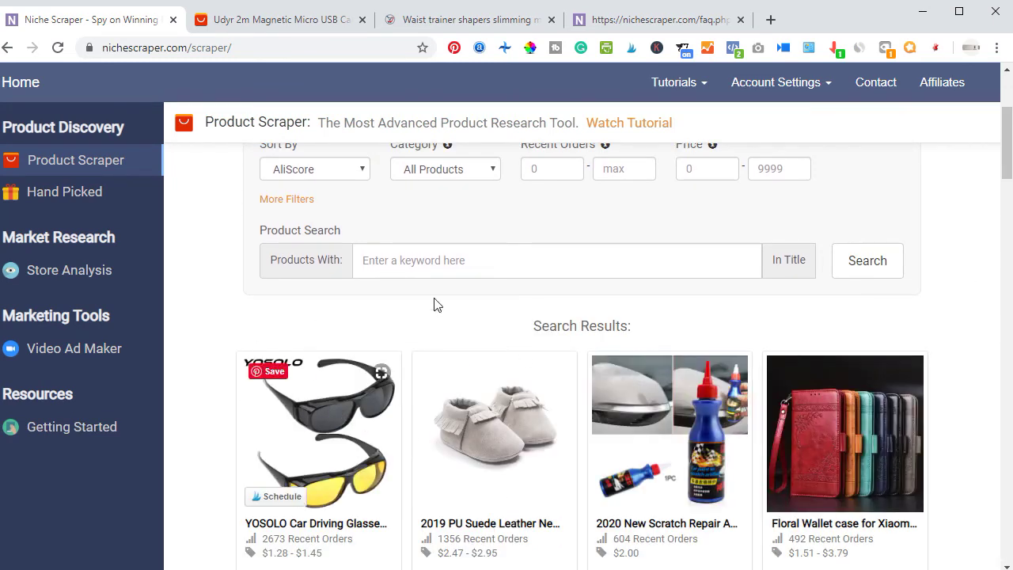
drag(1008, 162, 1008, 204)
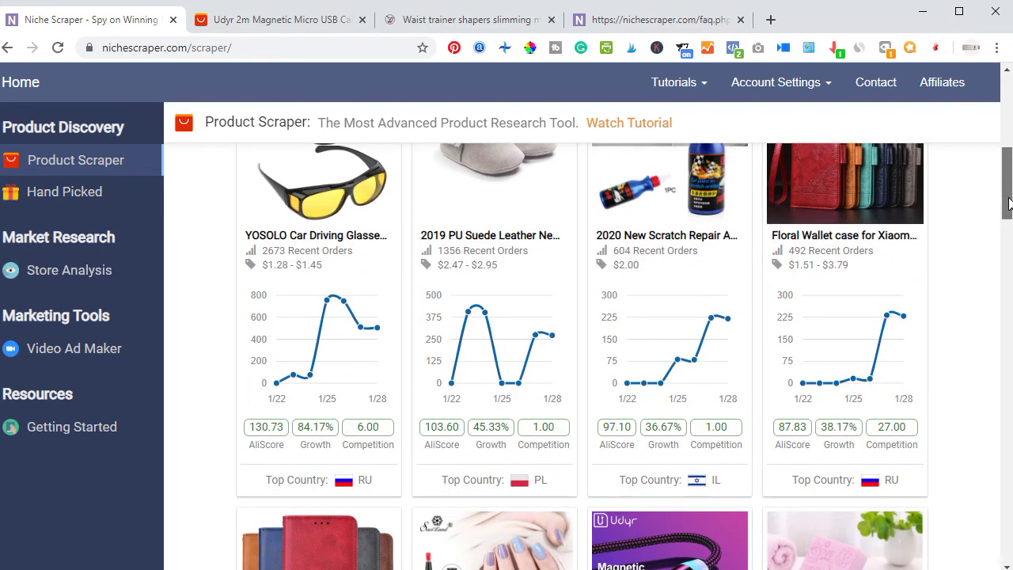
Open the product details of Hourglass Hip from the Hand Picked winning products
click(62, 199)
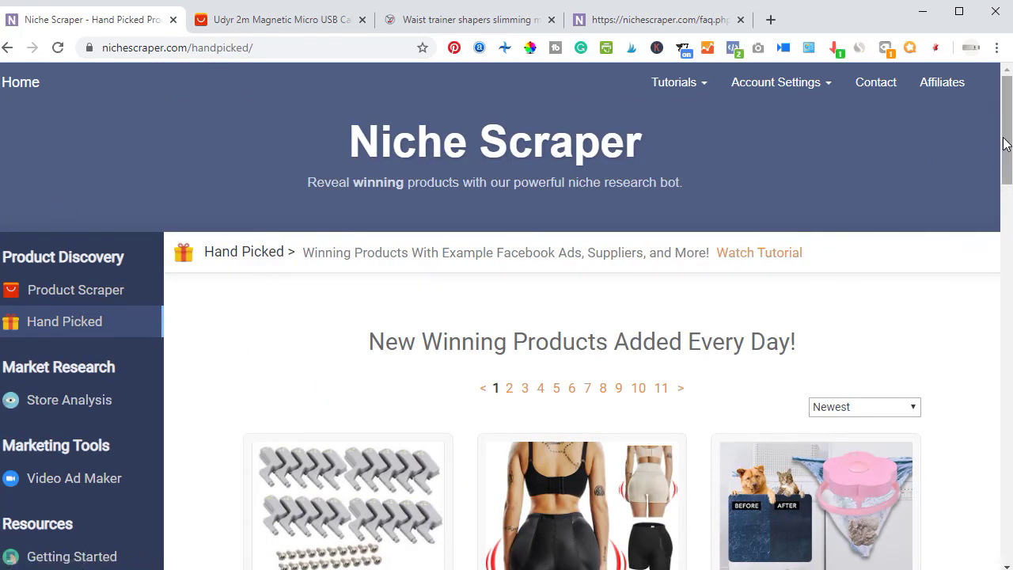
scroll(1004, 143, down, 4)
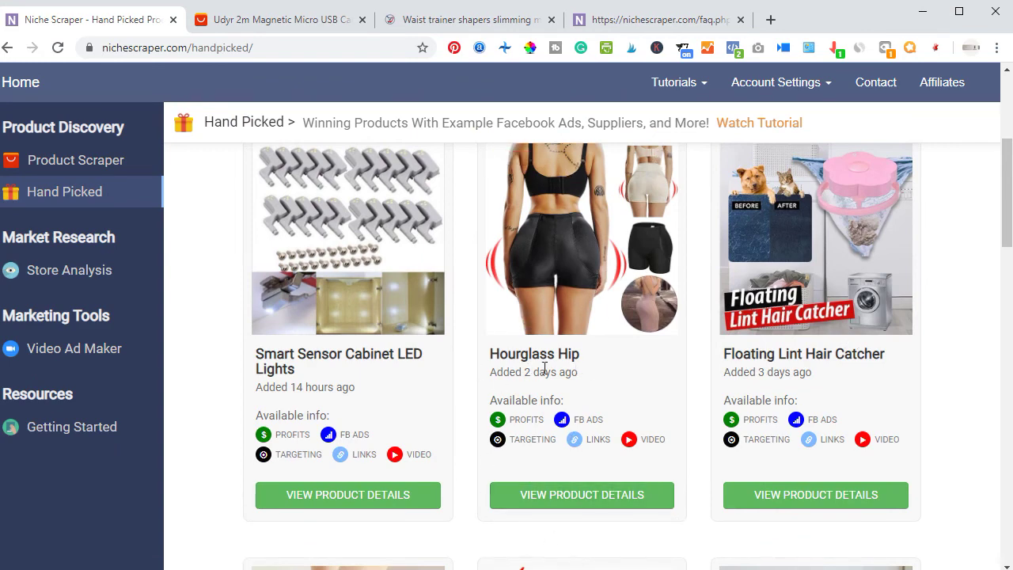
click(551, 502)
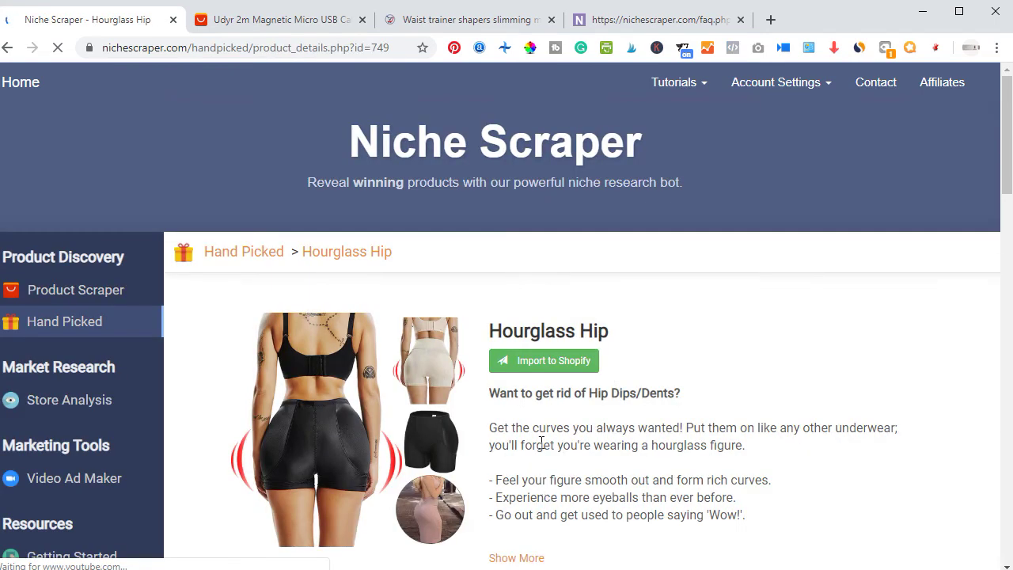
Expand the full Hourglass Hip description and read it
drag(1004, 140, 1008, 197)
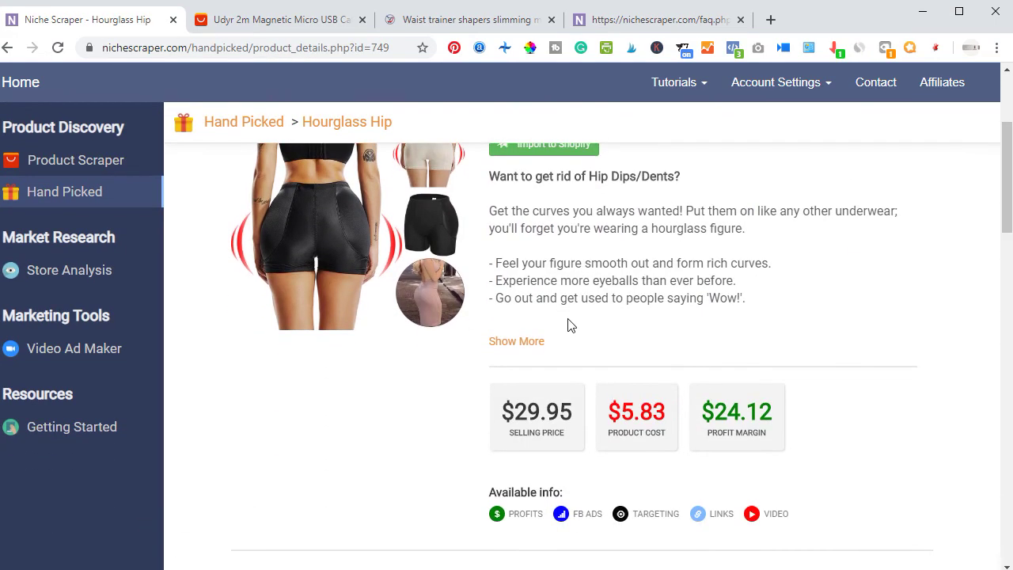
click(529, 351)
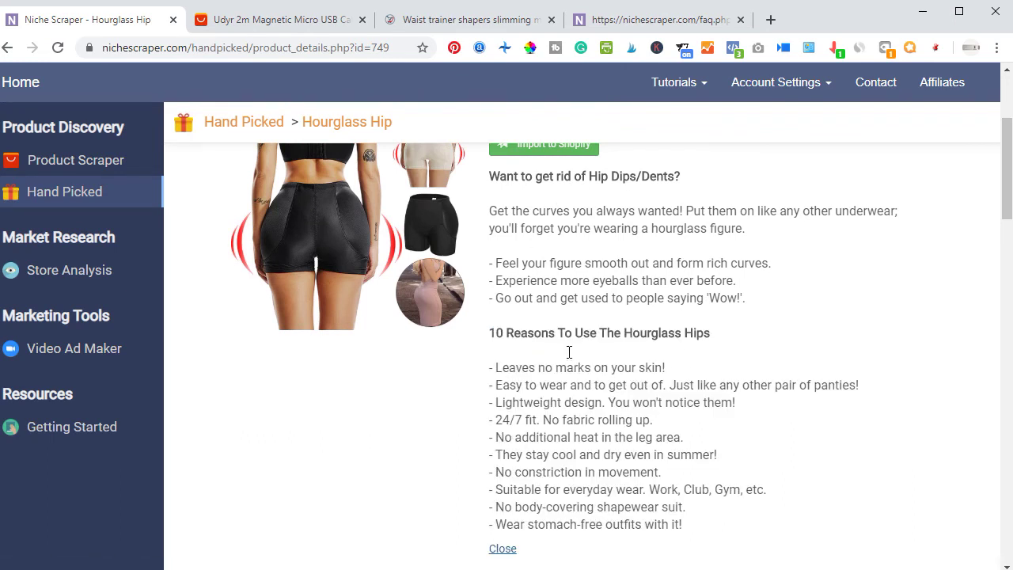
drag(1004, 184, 1005, 160)
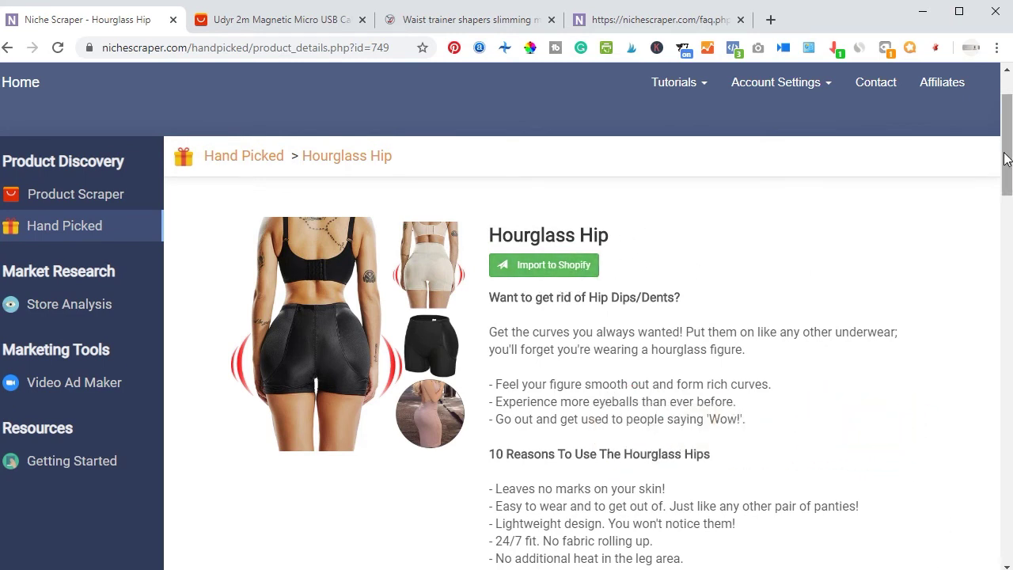
Examine the Hourglass Hip profits, supplier links, engagement, order chart, Facebook ads, example ad copy and targeting, and return to the product's heading
drag(1005, 158, 1003, 255)
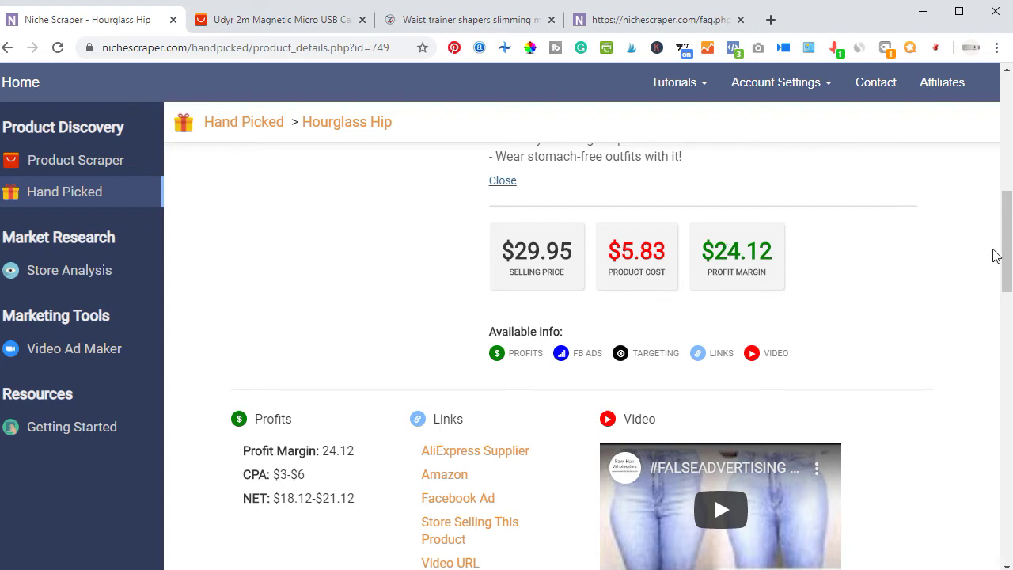
drag(1003, 252, 1009, 291)
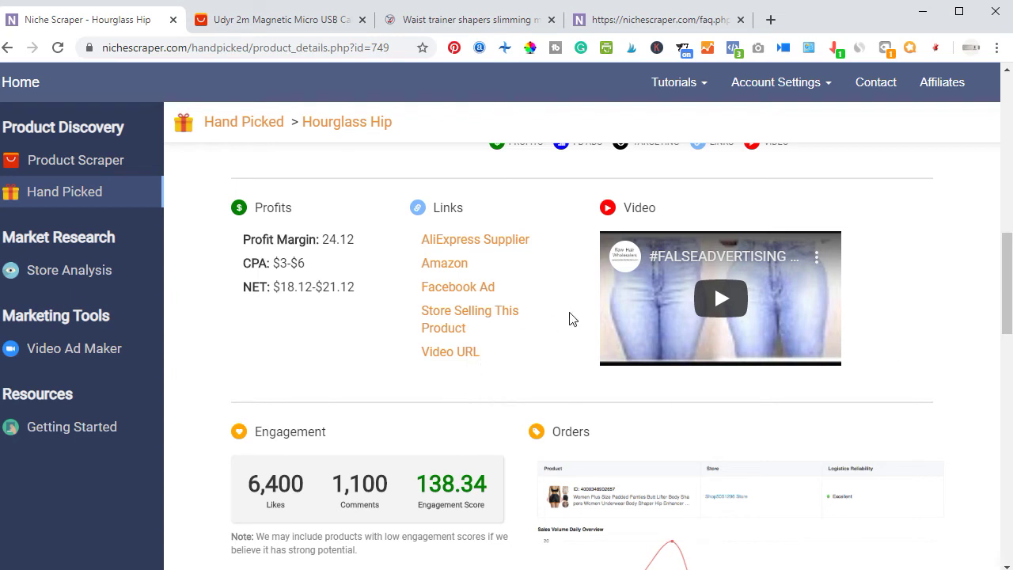
drag(1007, 314, 1009, 344)
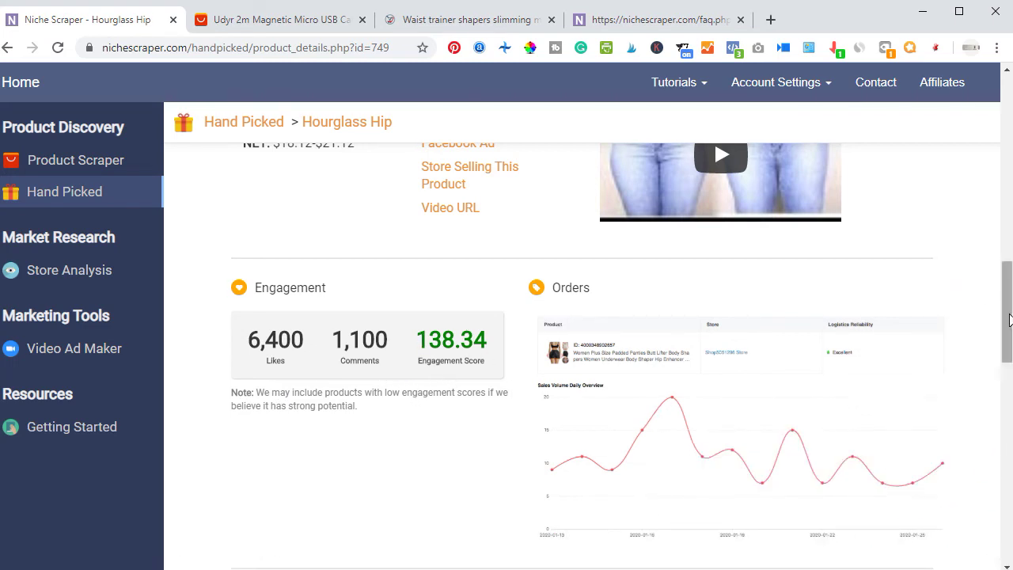
drag(1009, 319, 1009, 396)
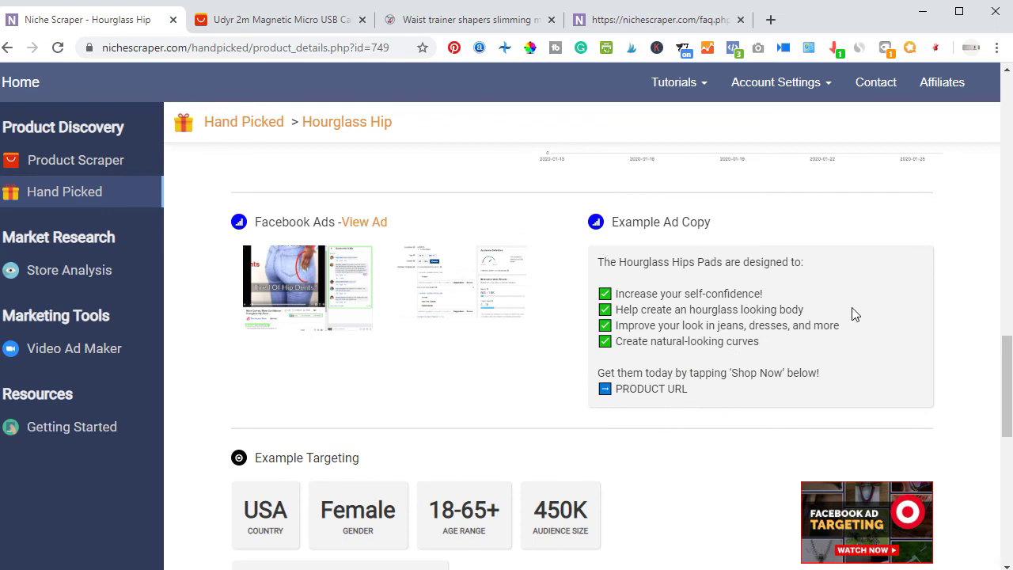
scroll(1007, 384, down, 3)
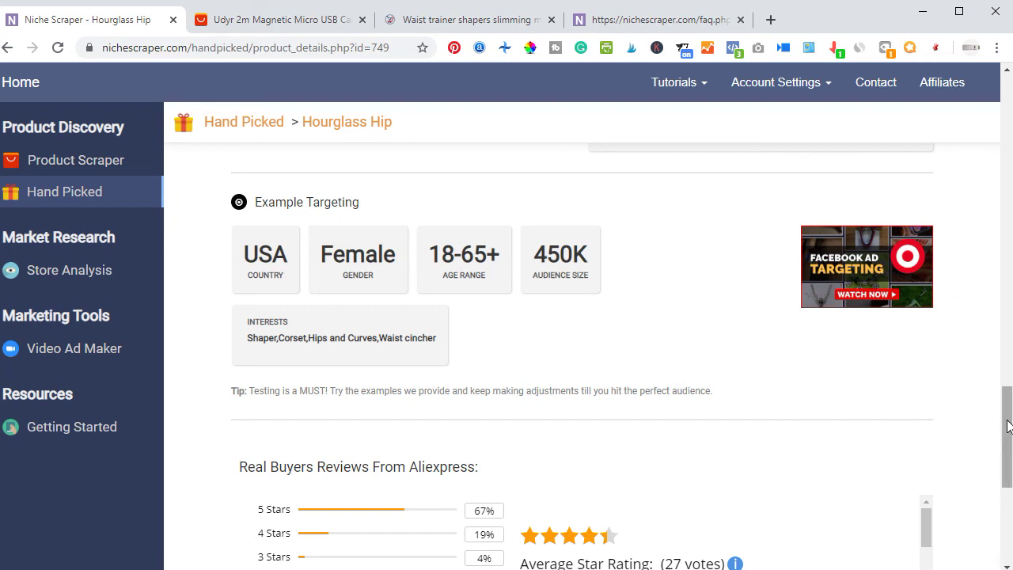
drag(1009, 428, 1001, 150)
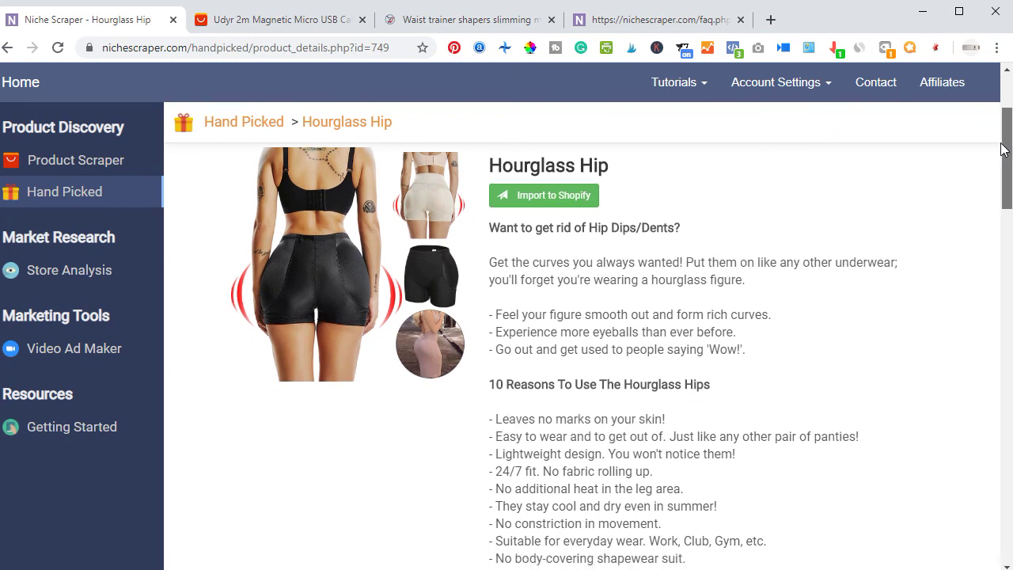
drag(1003, 149, 1006, 156)
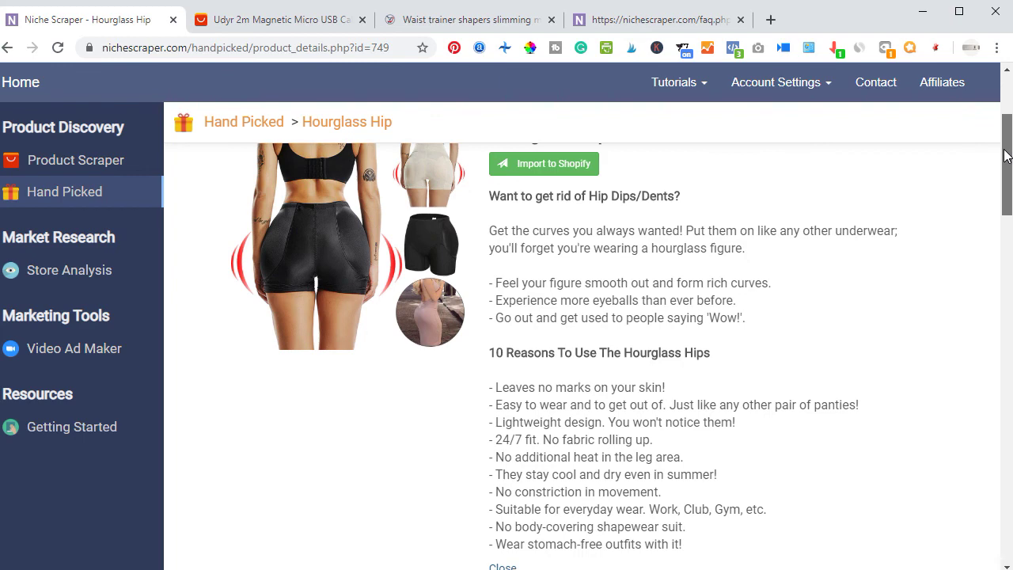
drag(1006, 156, 1004, 116)
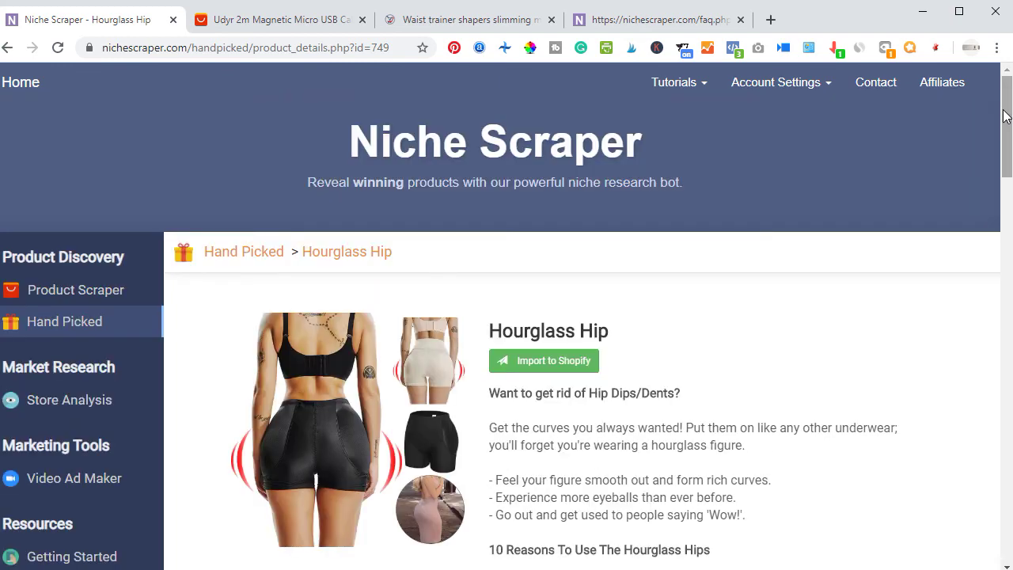